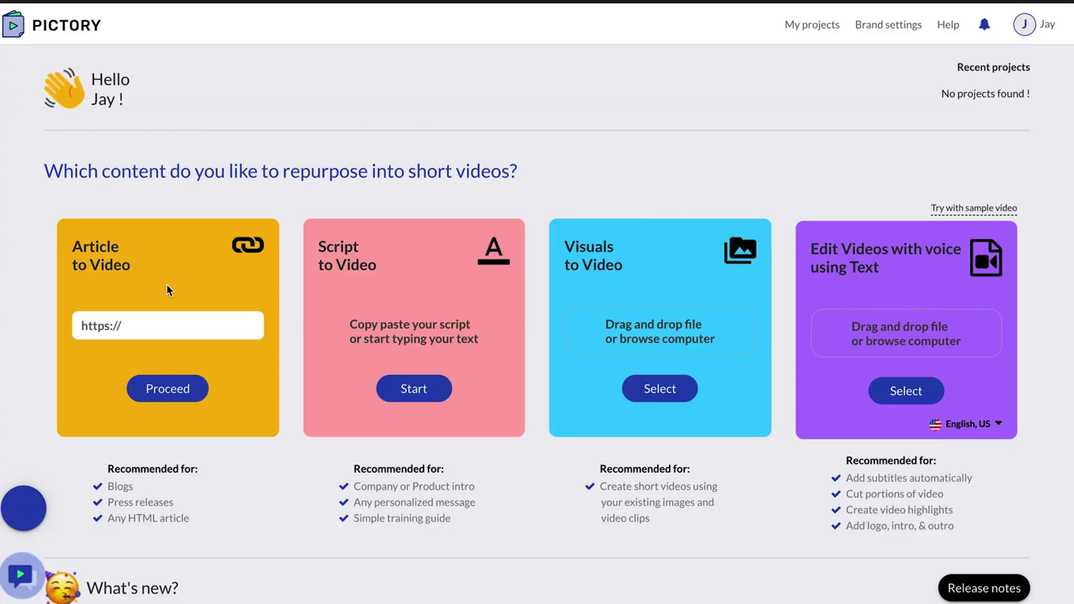
click(153, 333)
click(162, 354)
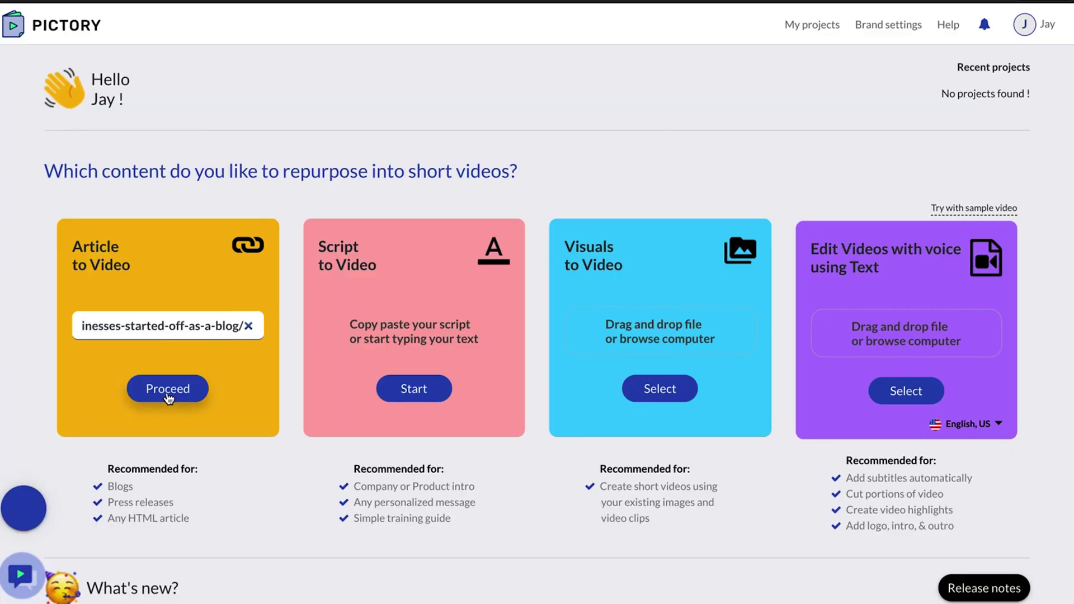
click(168, 389)
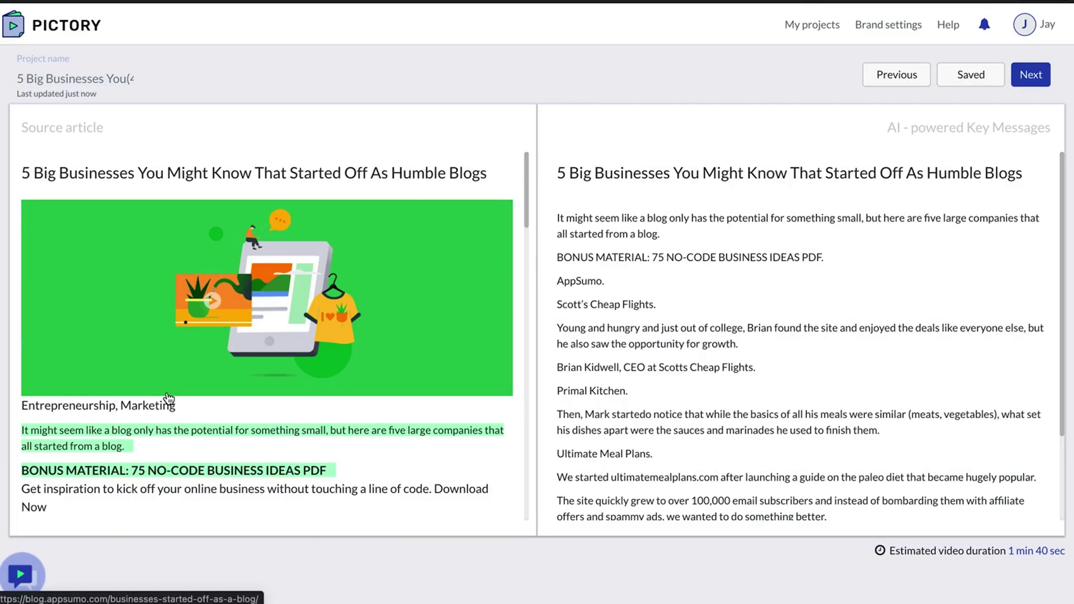
Review the highlighted passages in the source article and compare them with the AI-powered key messages.
scroll(216, 273, down, 10)
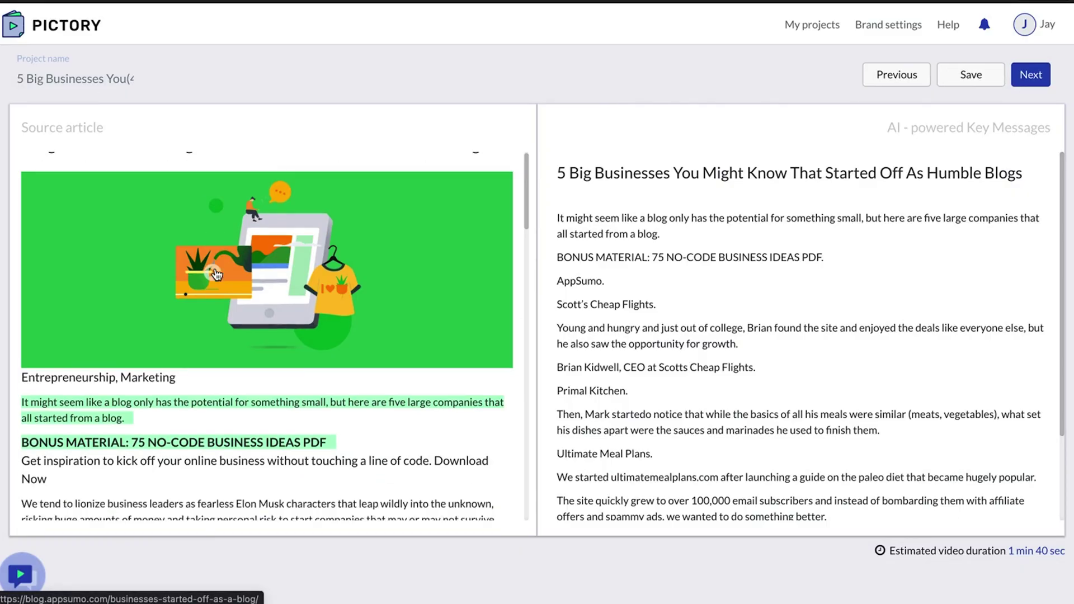
scroll(215, 267, down, 2)
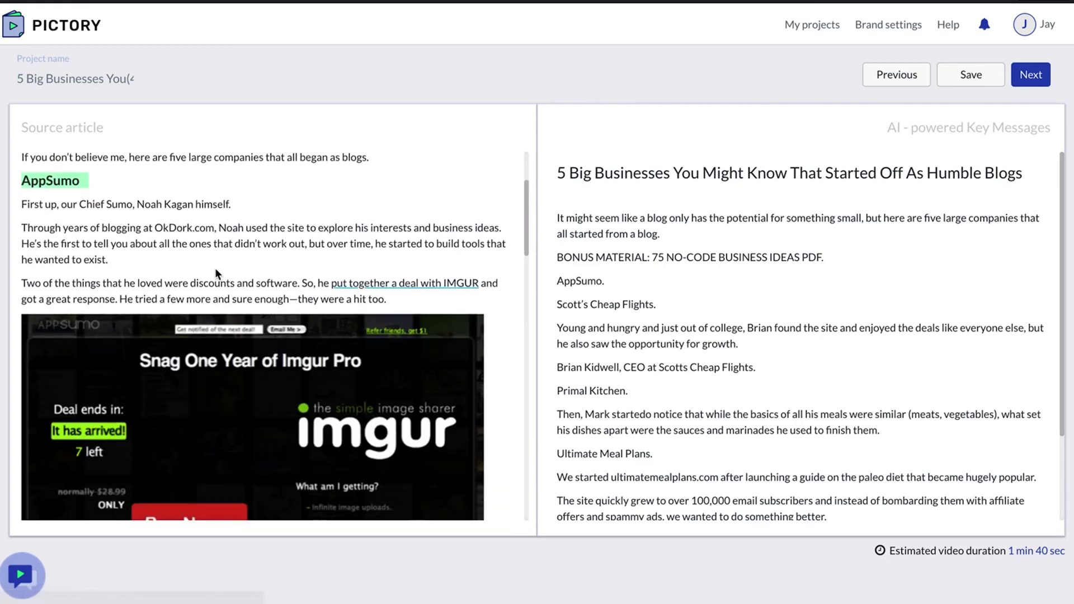
scroll(692, 275, down, 1)
scroll(692, 276, up, 1)
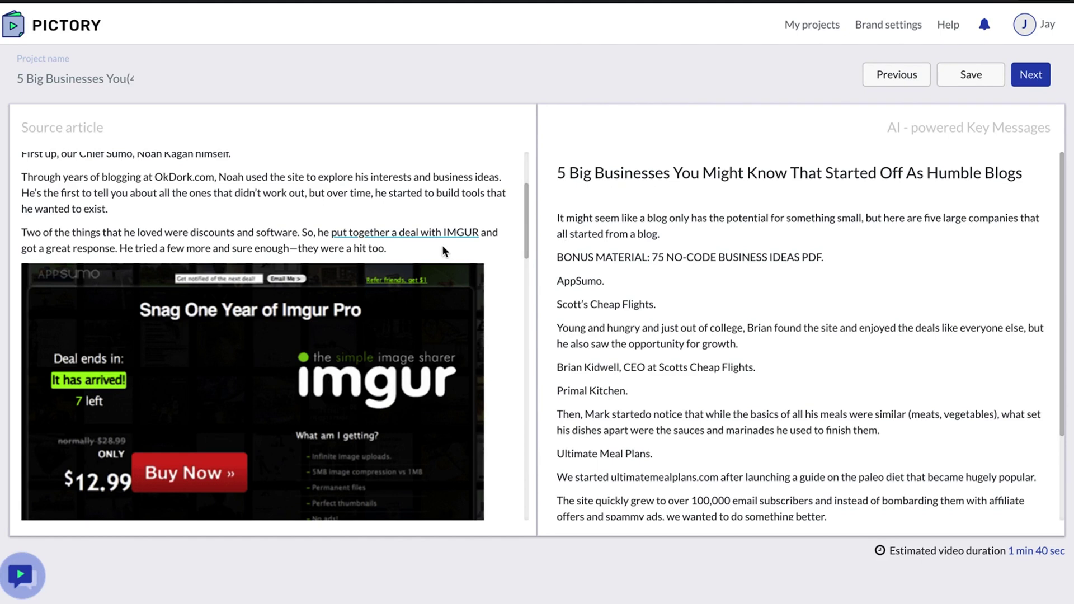
scroll(442, 246, up, 12)
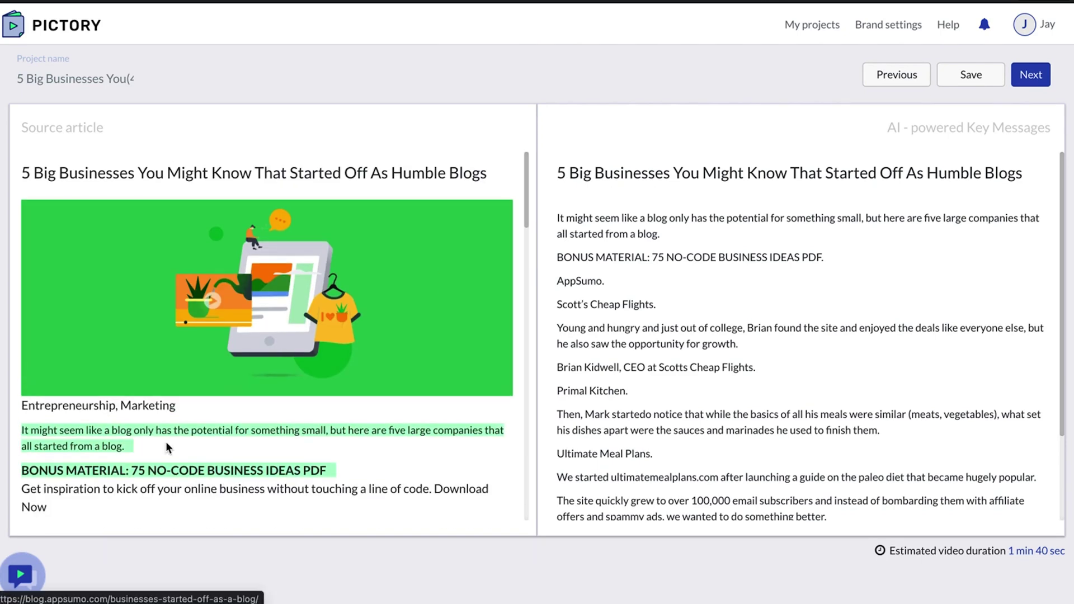
scroll(145, 431, down, 5)
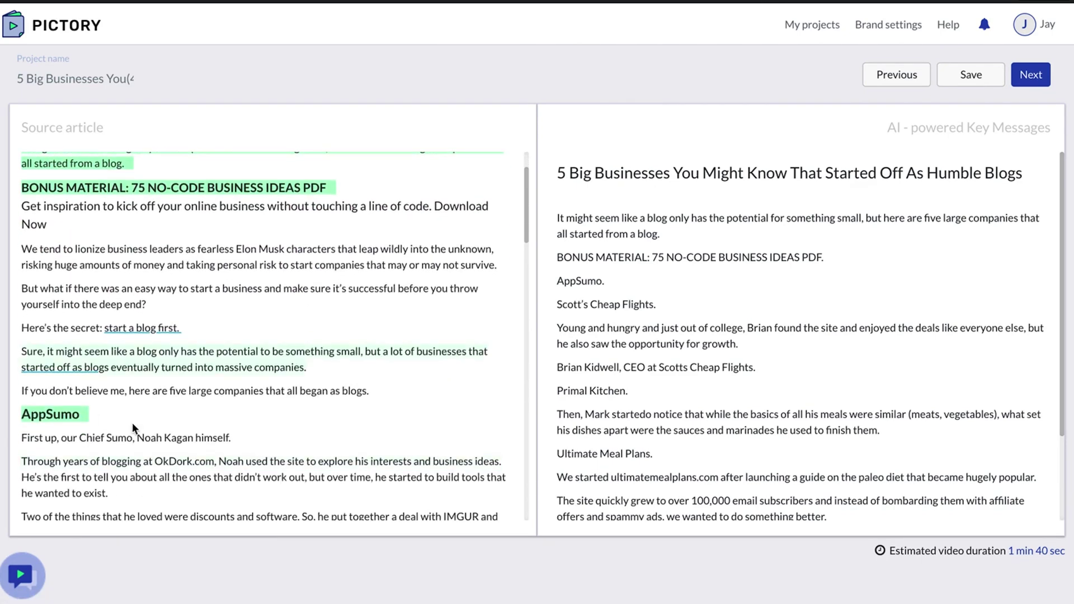
scroll(667, 275, down, 1)
scroll(666, 275, up, 1)
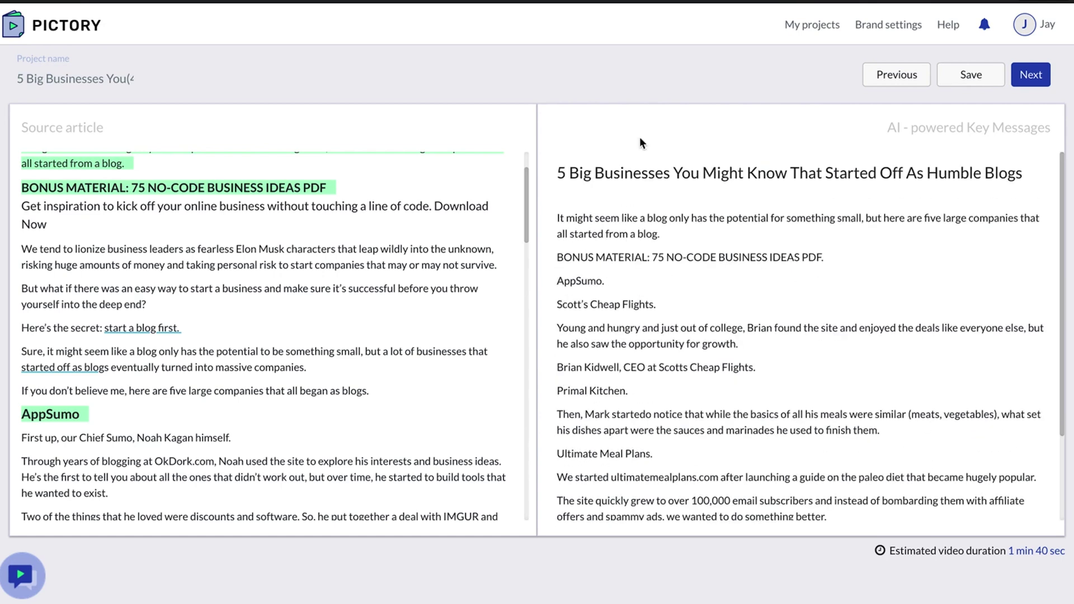
click(494, 265)
scroll(263, 335, up, 3)
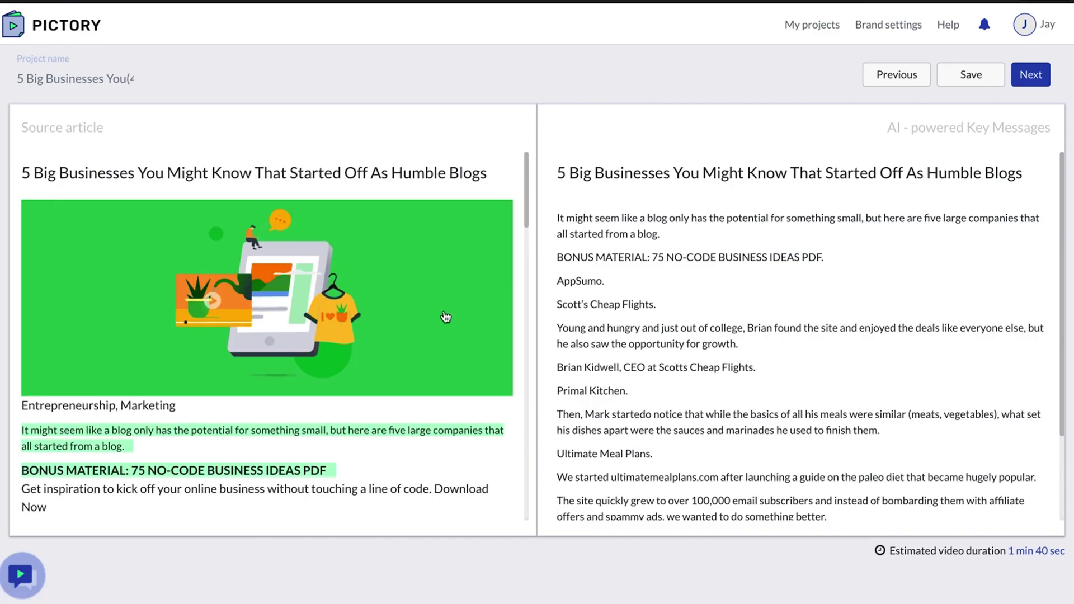
scroll(446, 317, down, 5)
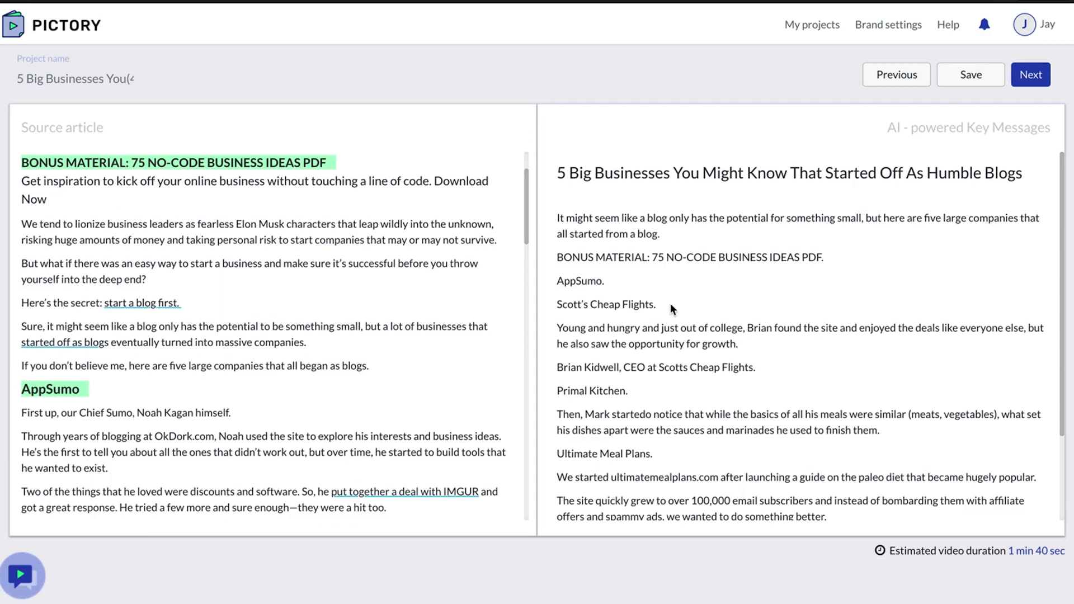
scroll(700, 325, down, 1)
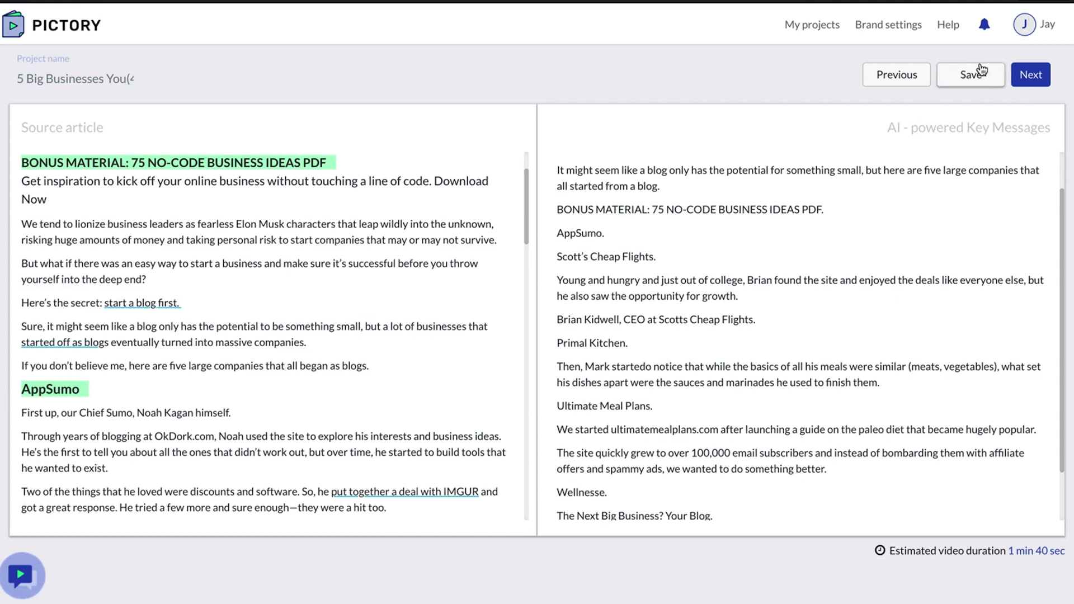
Accept the extracted key messages and choose the 16:9 Landscape aspect ratio for the video.
click(1020, 76)
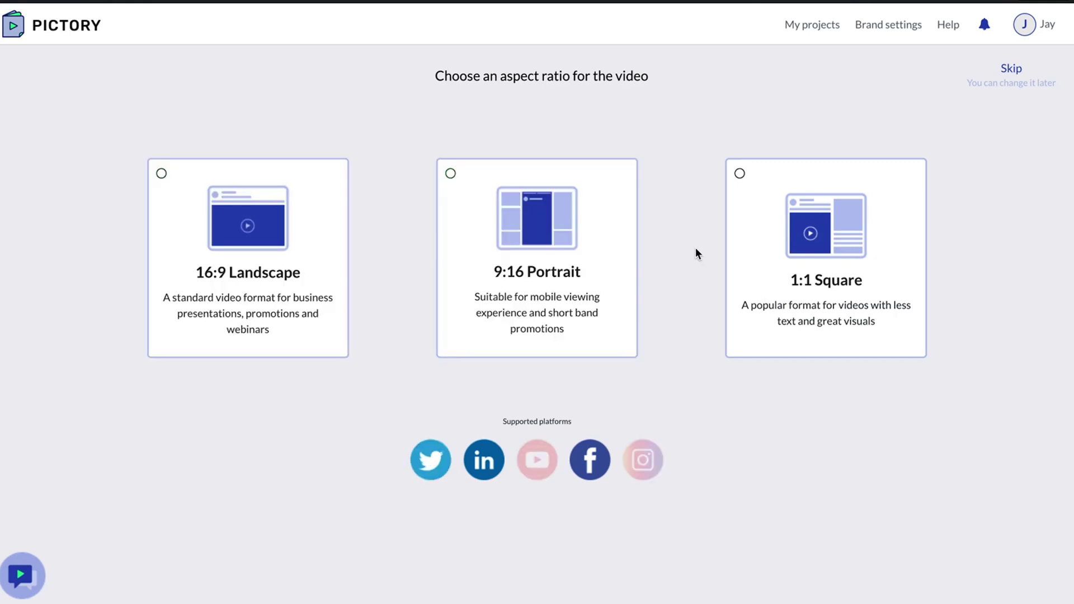
click(246, 233)
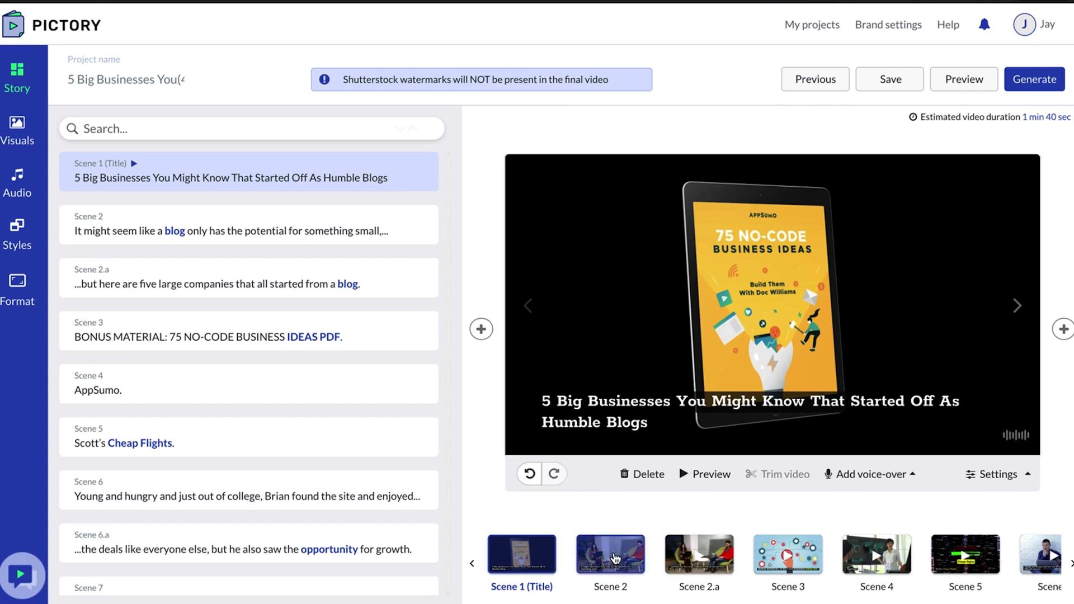
Look through the storyboard's title scene and scenes 2, 2.a and 3, returning to scene 2.
click(639, 556)
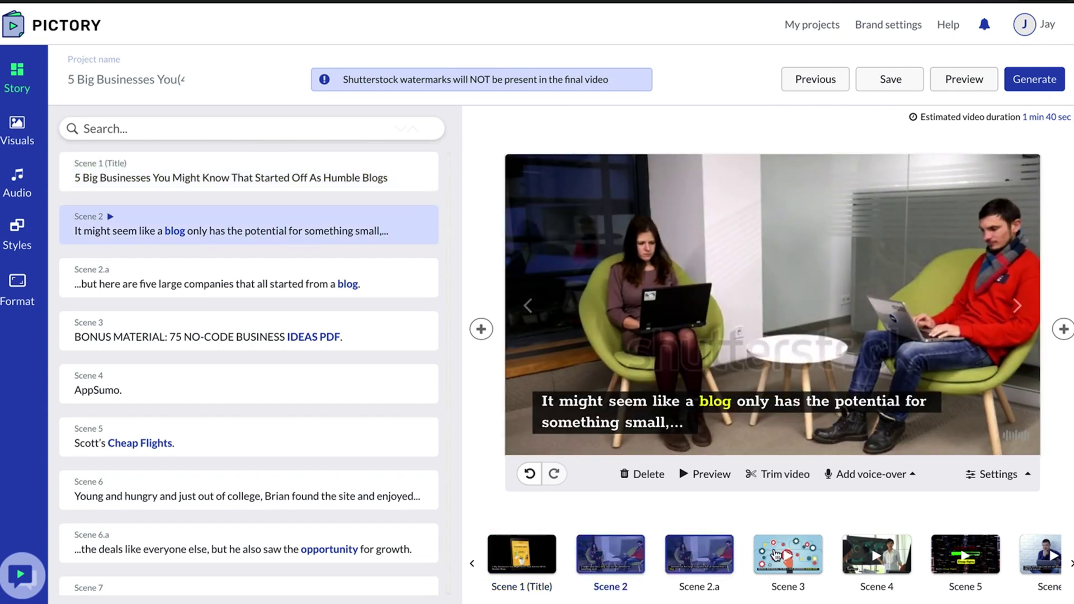
click(699, 555)
click(775, 555)
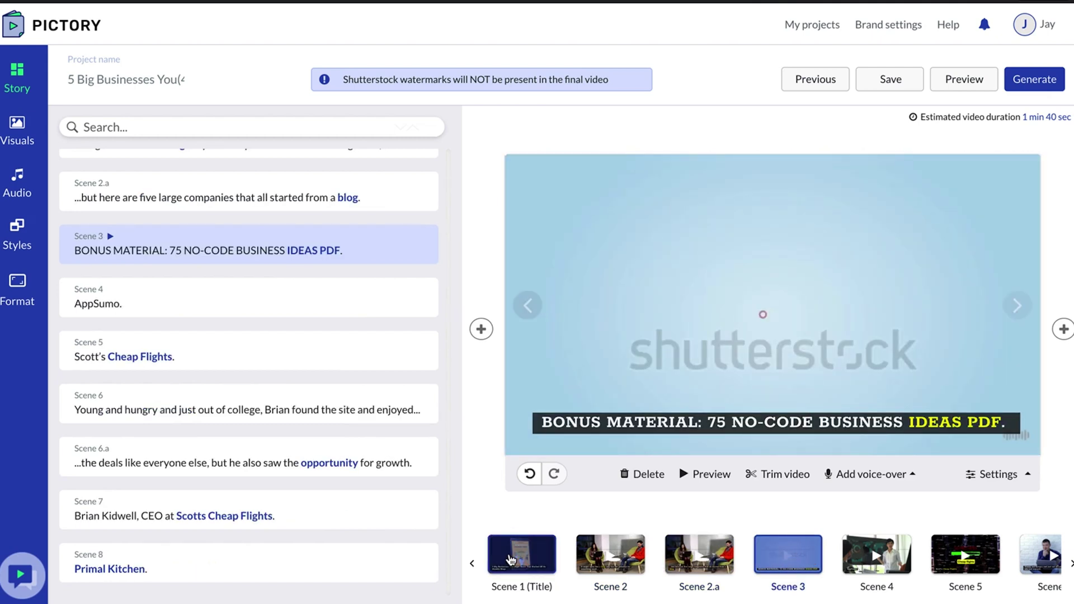
click(511, 556)
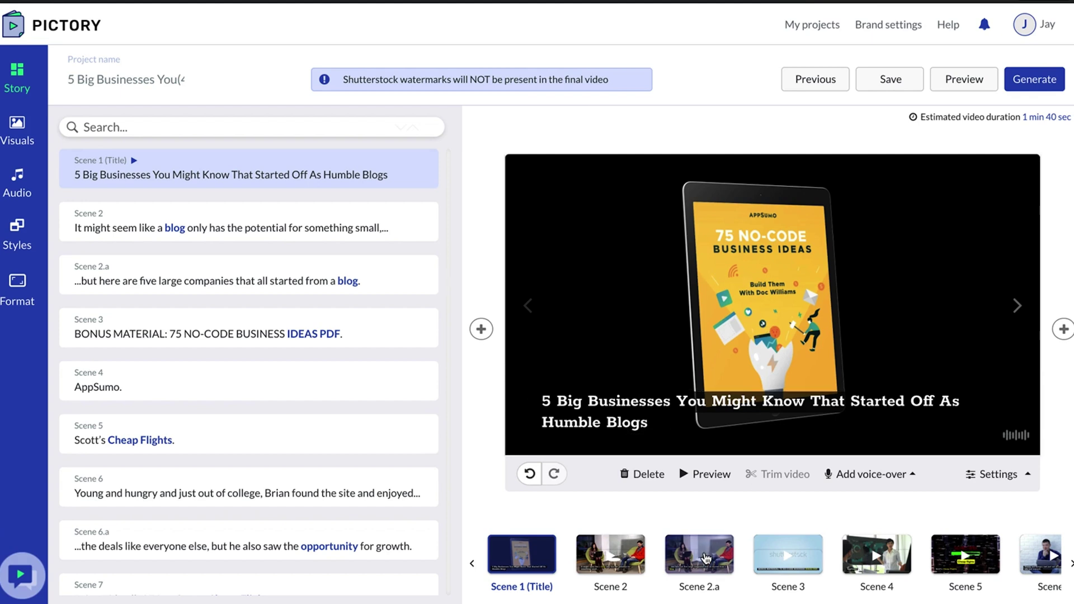
click(622, 555)
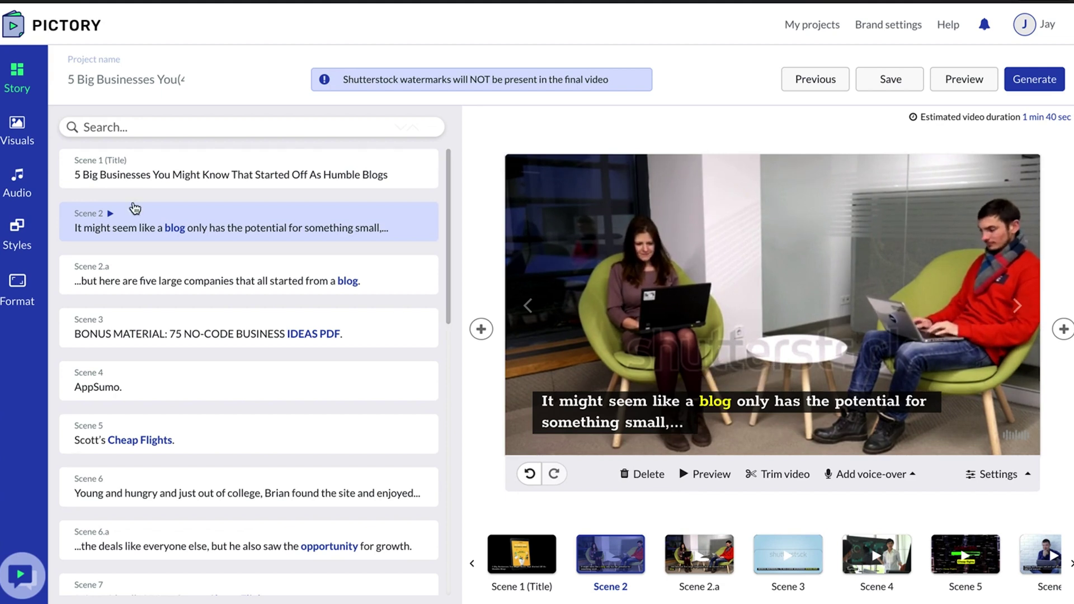
View the visuals library and voice-over options for scene 2, and generate the video.
click(22, 143)
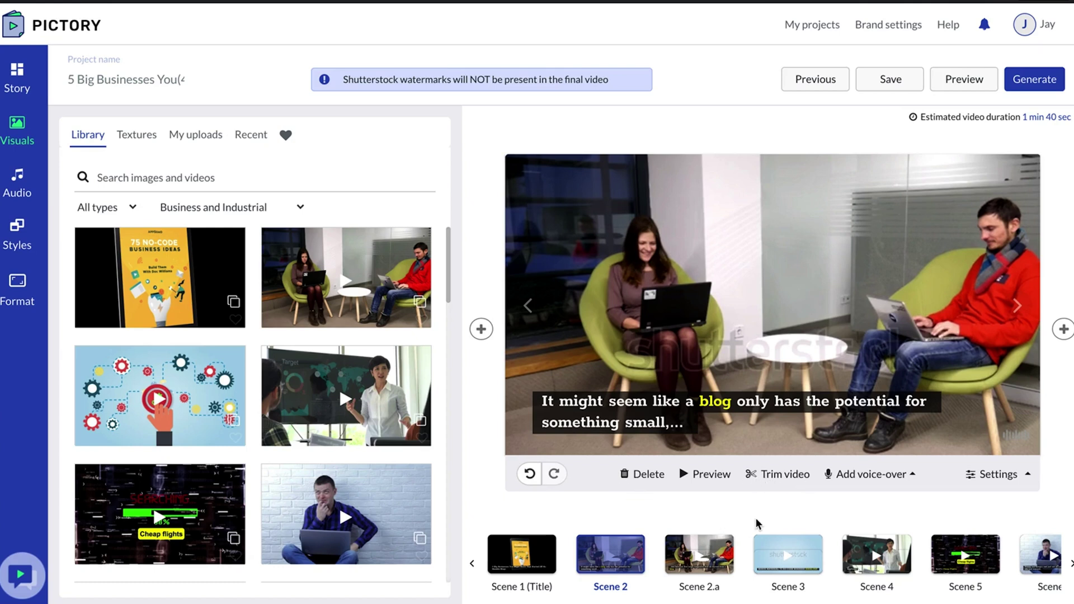
click(844, 478)
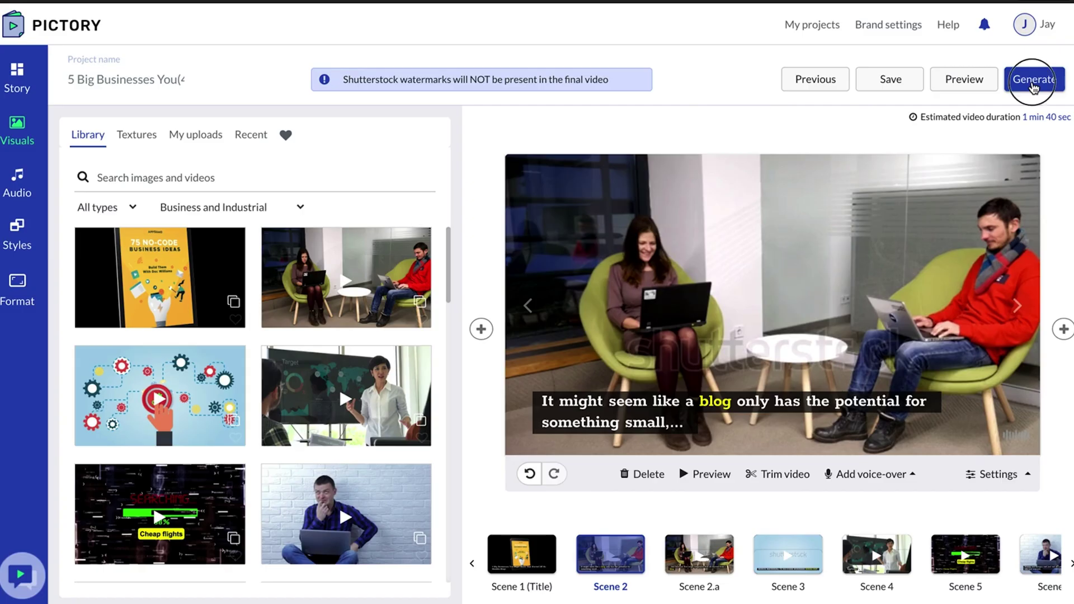
click(1033, 82)
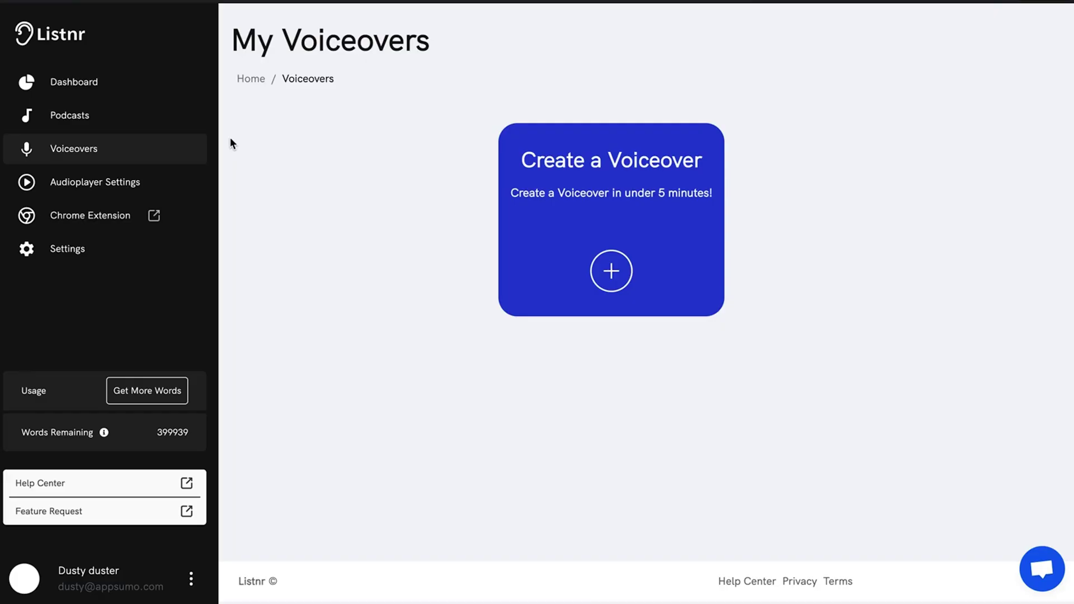
Switch to Listnr's dashboard and examine the form for creating a podcast show.
click(84, 82)
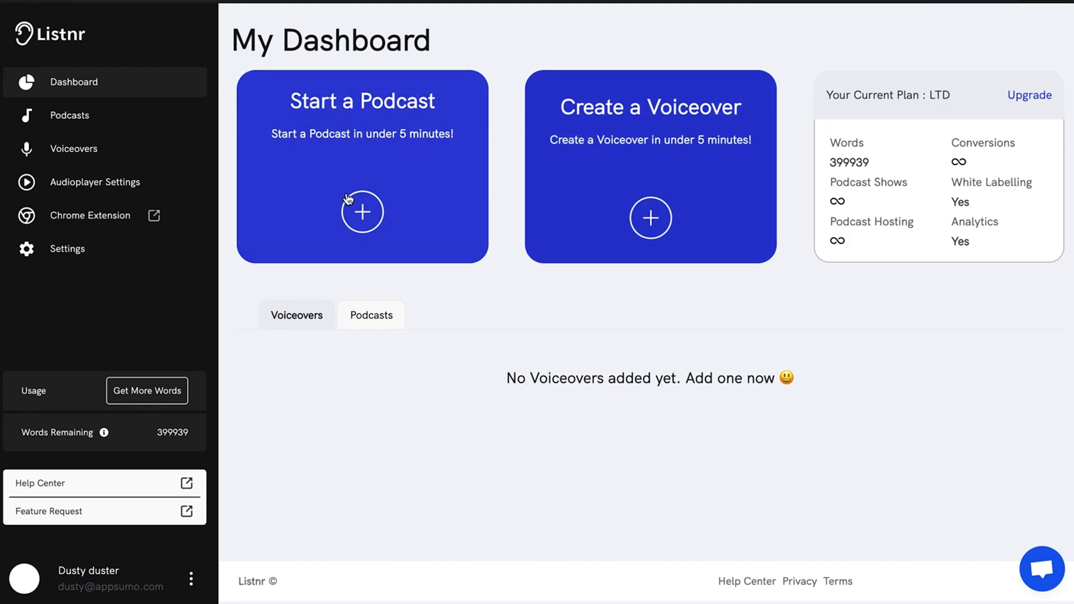
click(362, 210)
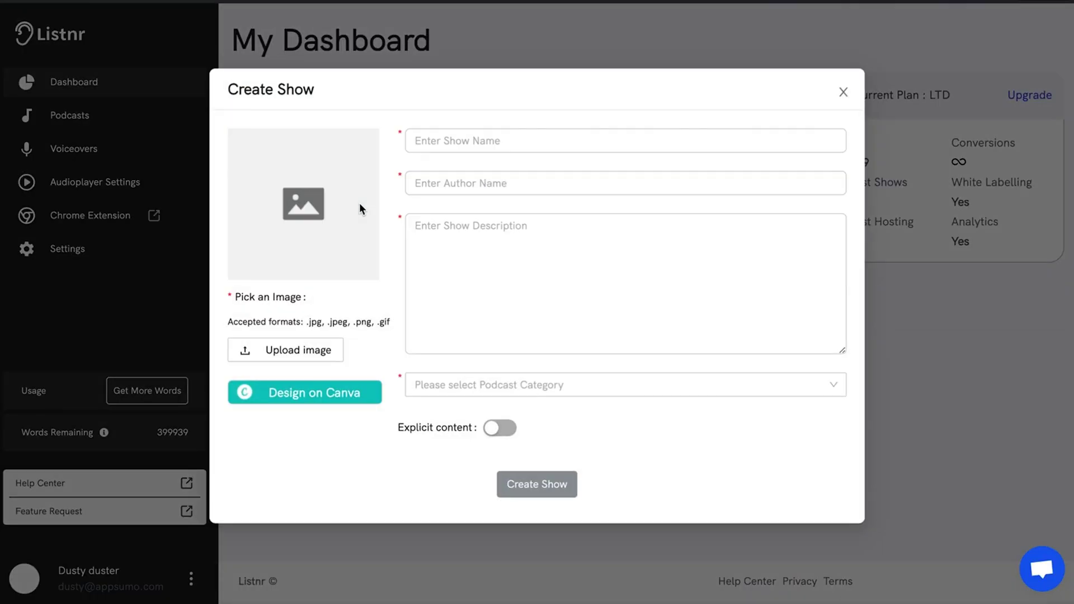
click(520, 218)
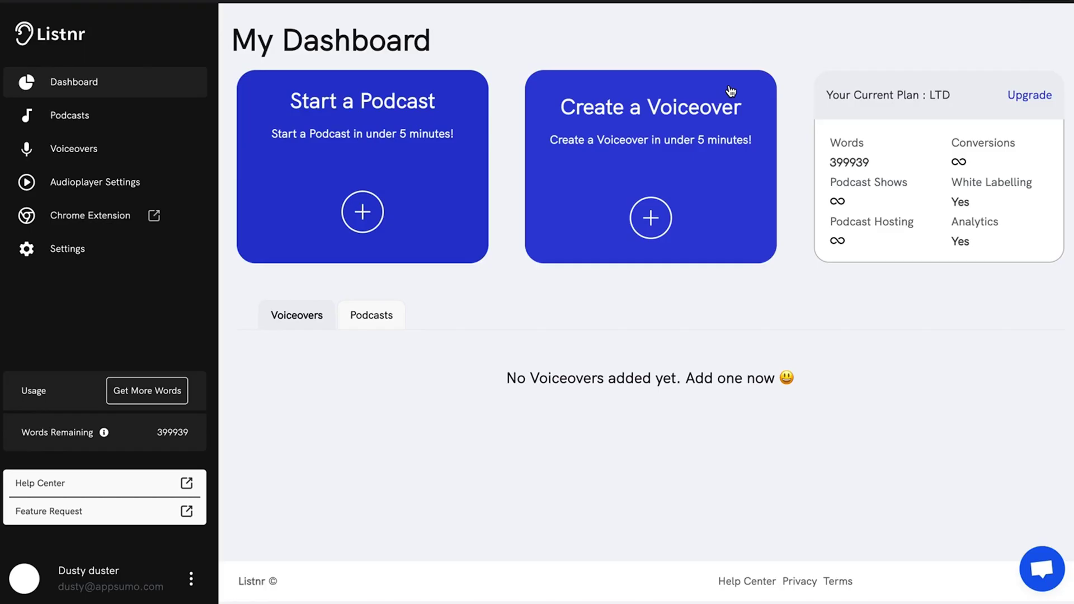
Create a new voiceover and fill its text with the whole intro paragraph copied from the untitled Google Docs document.
click(650, 217)
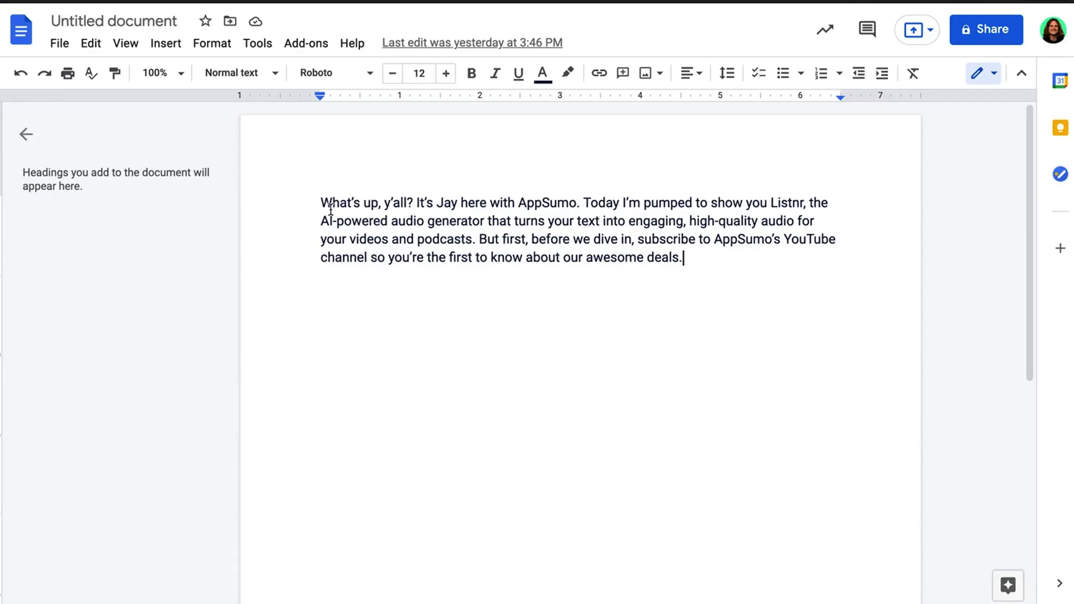
drag(313, 203, 690, 265)
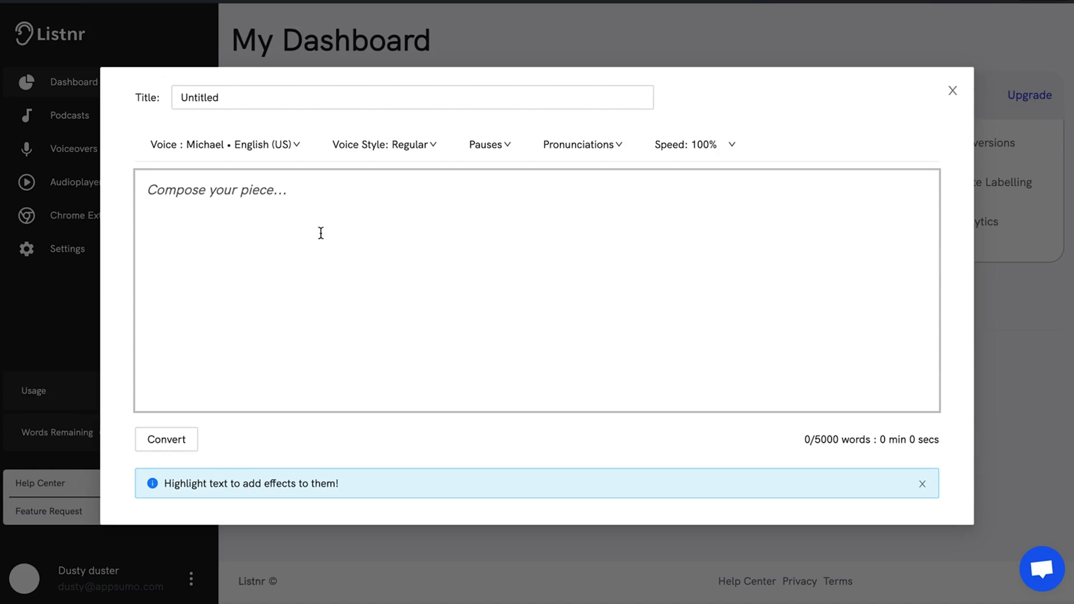
text(What’s up, y’all? It’s Jay here with AppSumo. Today I’m pumped to show you Listnr, the AI-powered audio generator that turns your text into engaging, high-quality audio for your videos and podcasts. But first, before we dive in, subscribe to AppSumo’s YouTube channel so you’re the first to know about our awesome deals.)
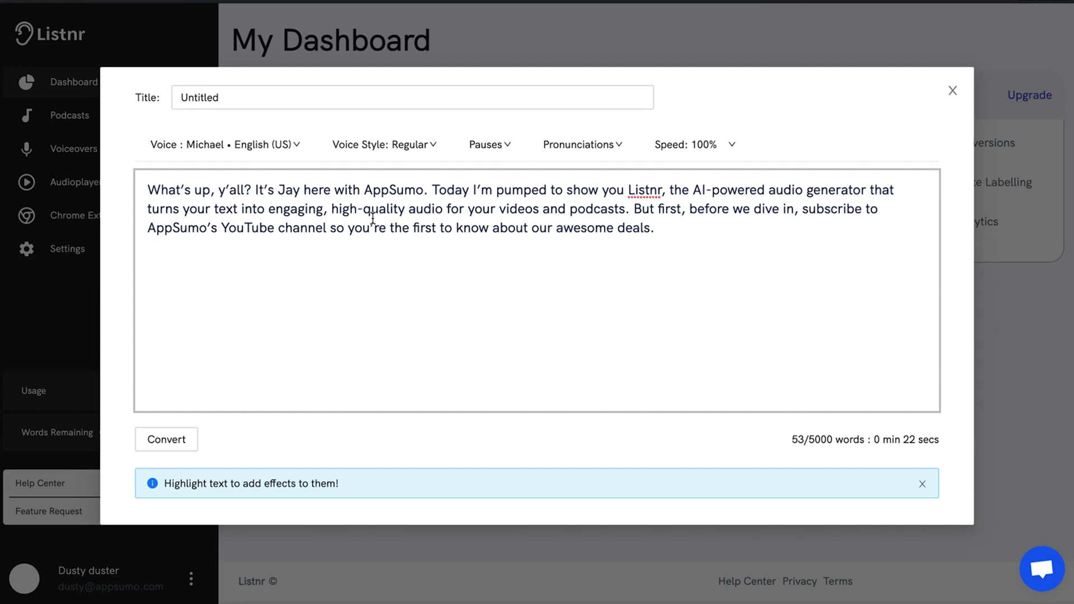
Preview the standard English (US) voices James and Elizabeth, and examine the pause durations for punctuation marks.
click(188, 156)
click(201, 317)
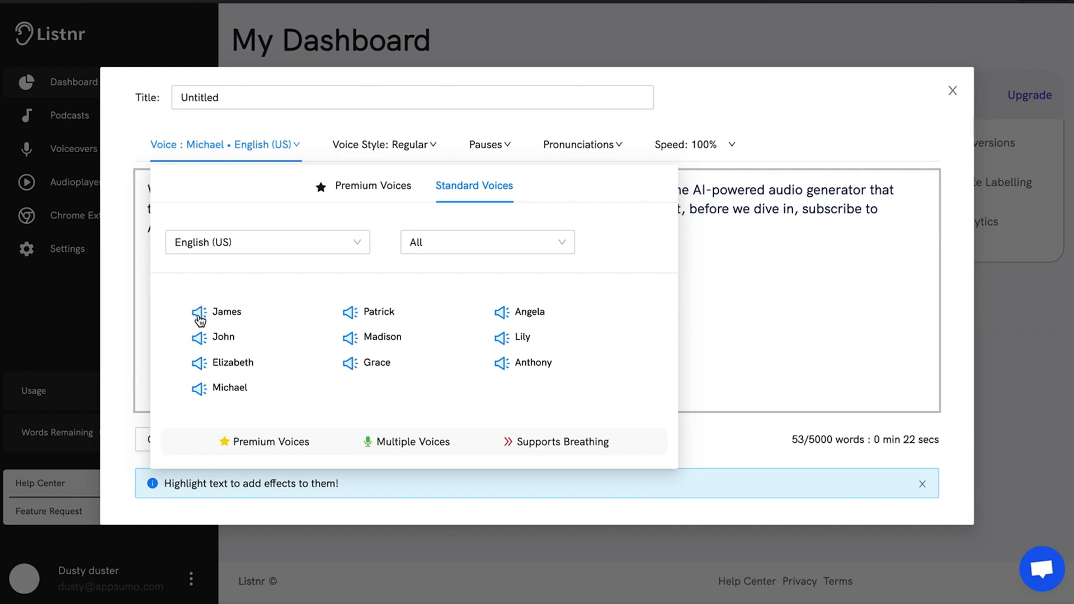
click(199, 364)
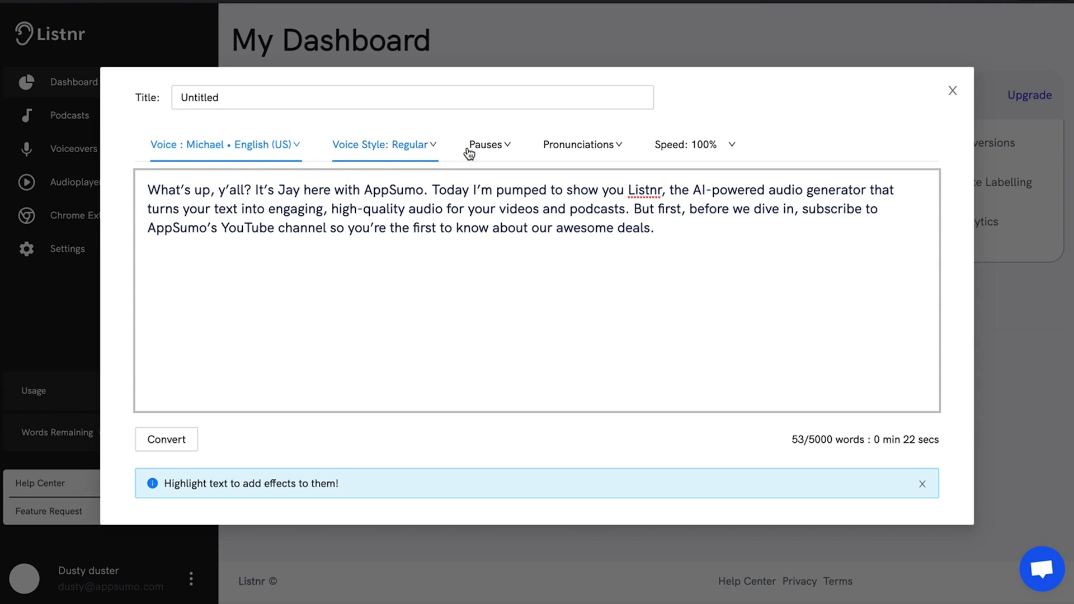
click(504, 149)
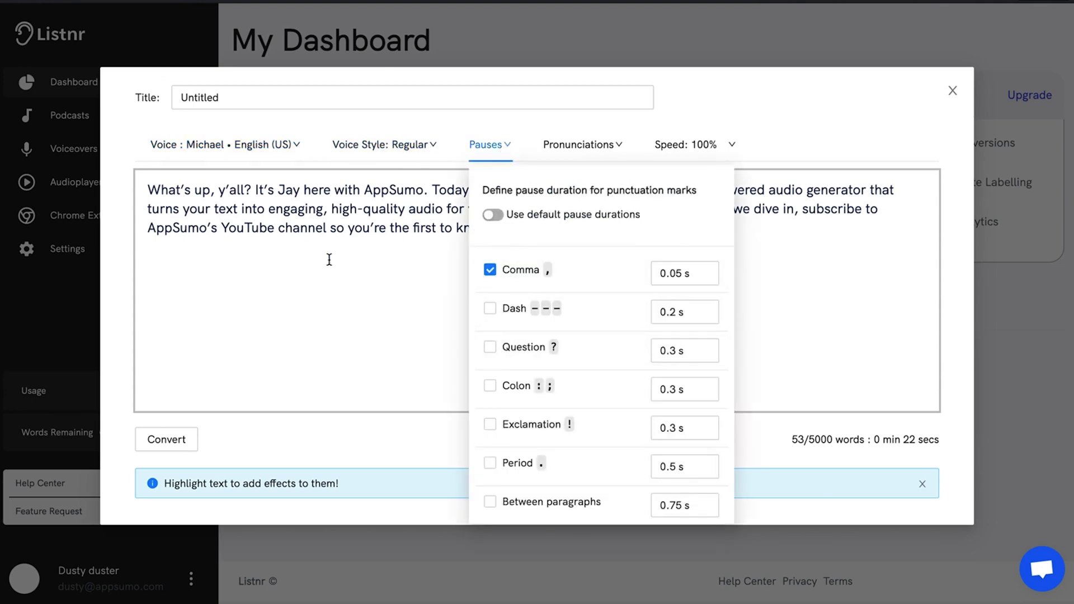
click(260, 228)
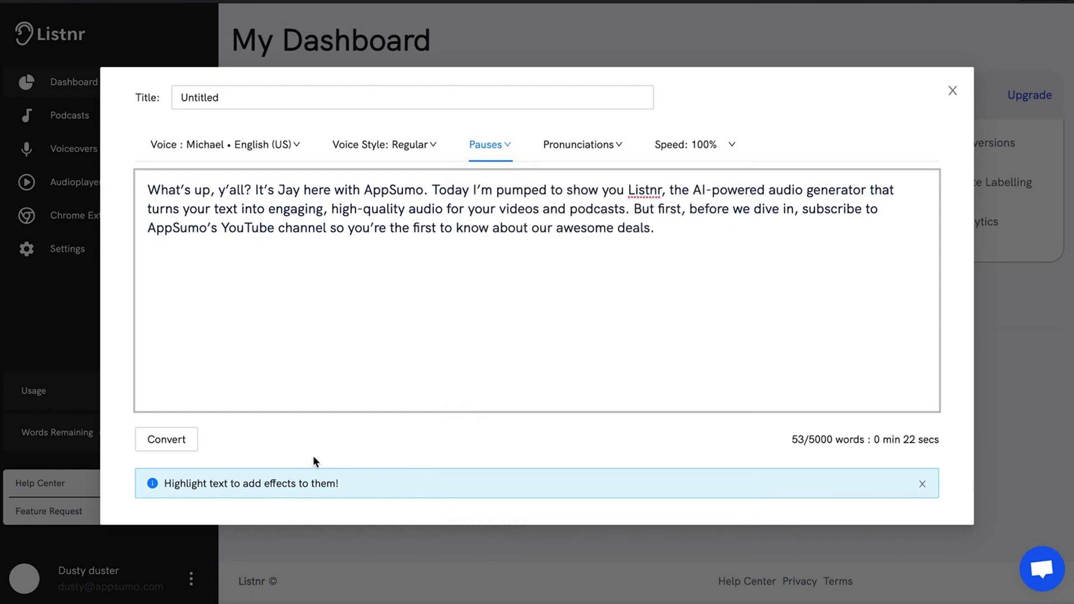
Convert the voiceover script to audio and play it back.
click(171, 441)
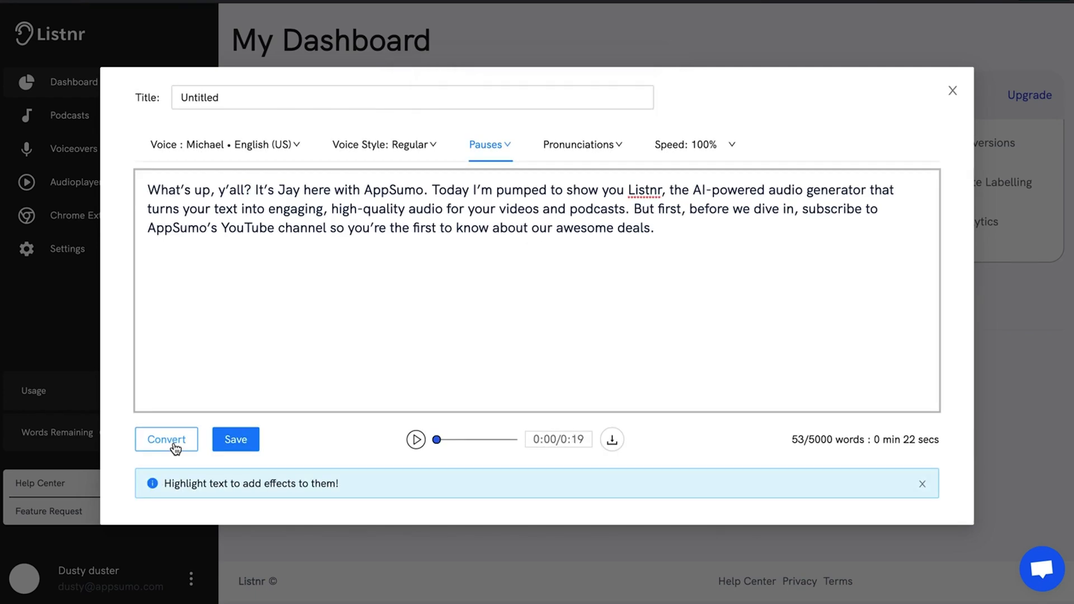
click(415, 440)
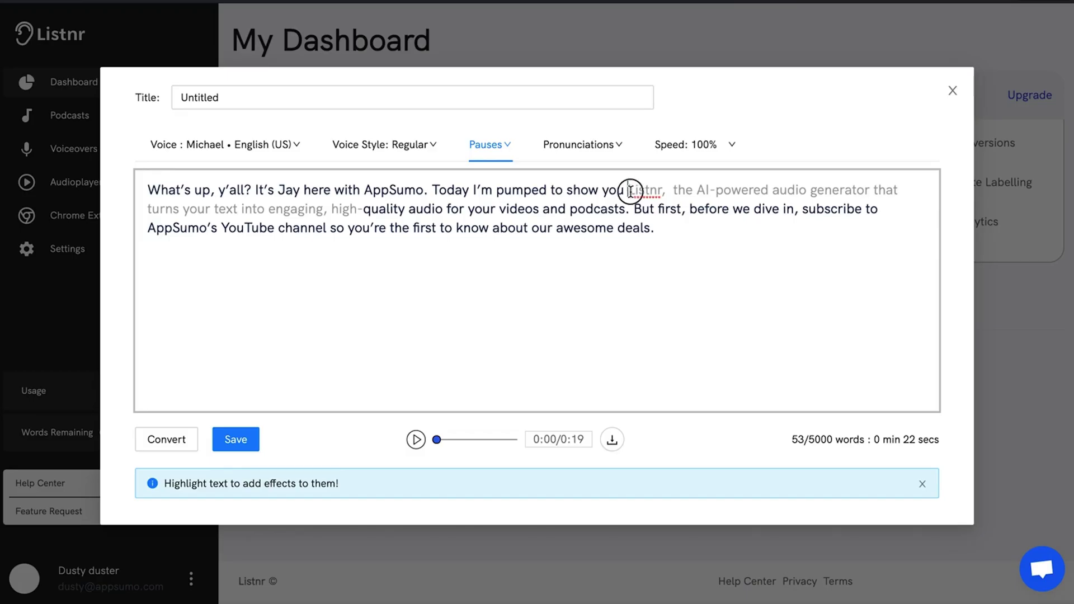
Add a pronunciation substitute to the word "Listnr" in the voiceover script so it is read as "Listener".
drag(628, 189, 661, 191)
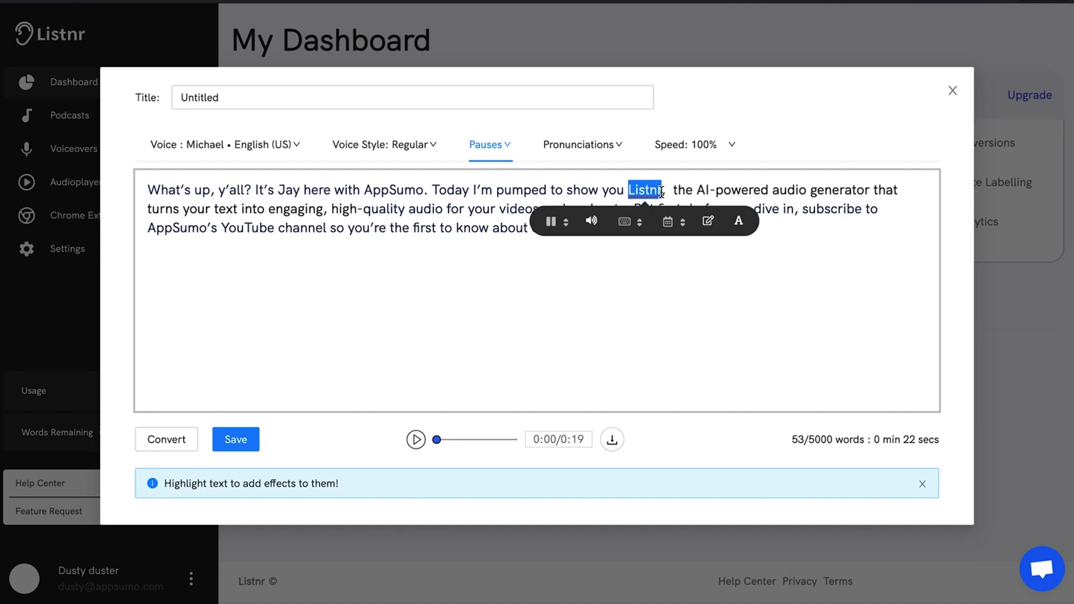
click(708, 222)
drag(677, 192, 832, 195)
text(L)
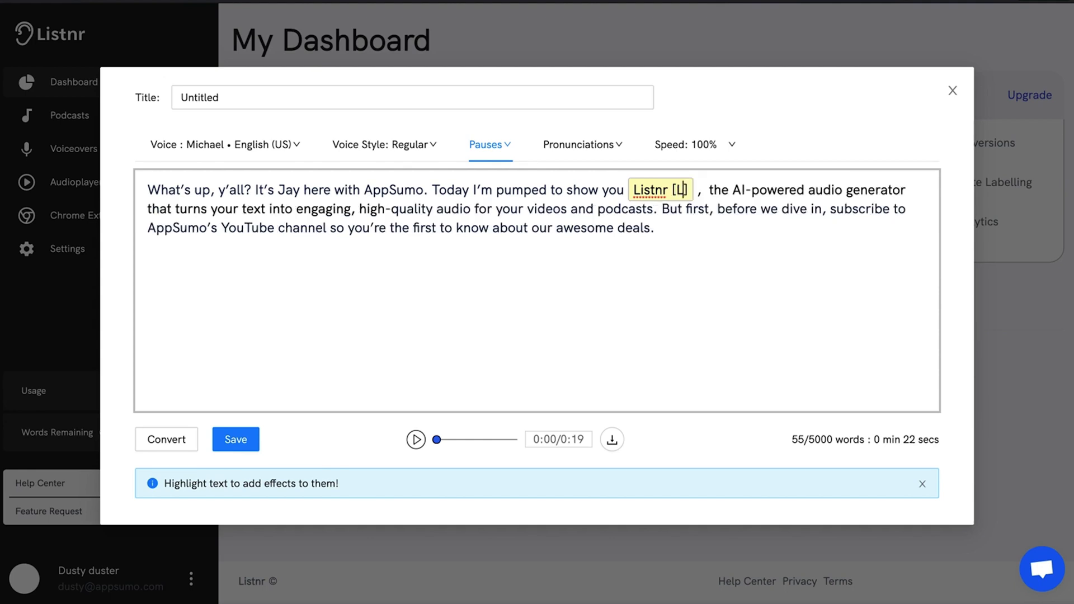
text(isten)
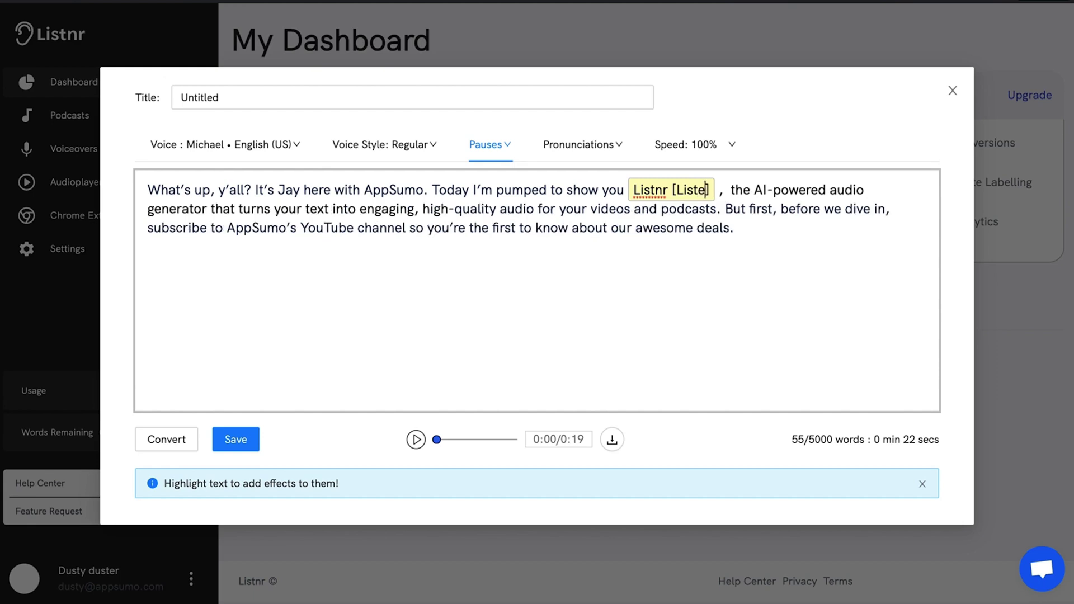
text(er)
Convert the voiceover again with the substituted pronunciation and play back its opening seconds.
click(162, 449)
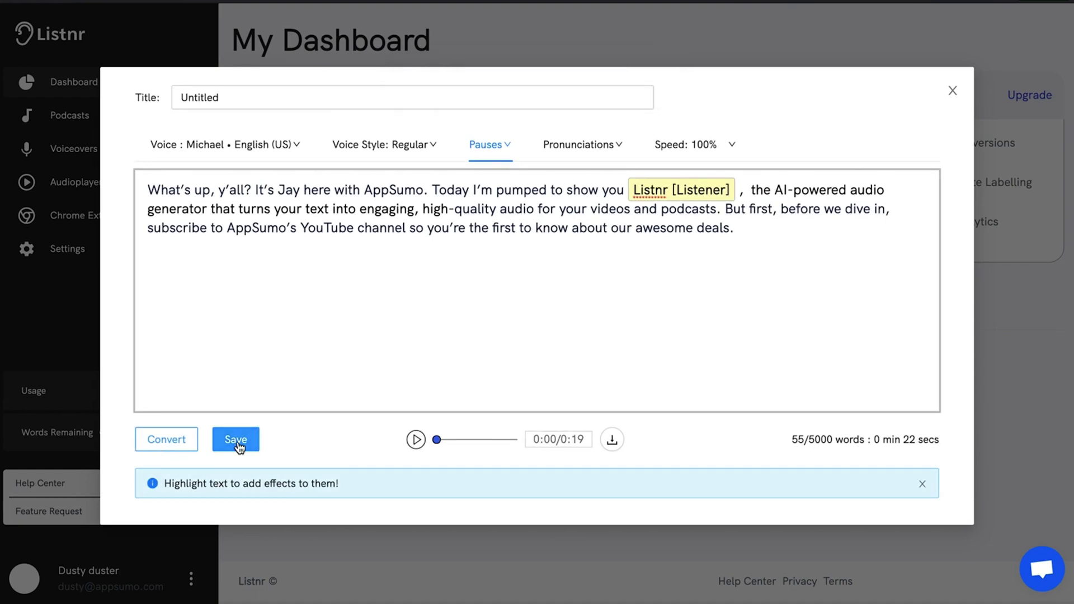
click(415, 439)
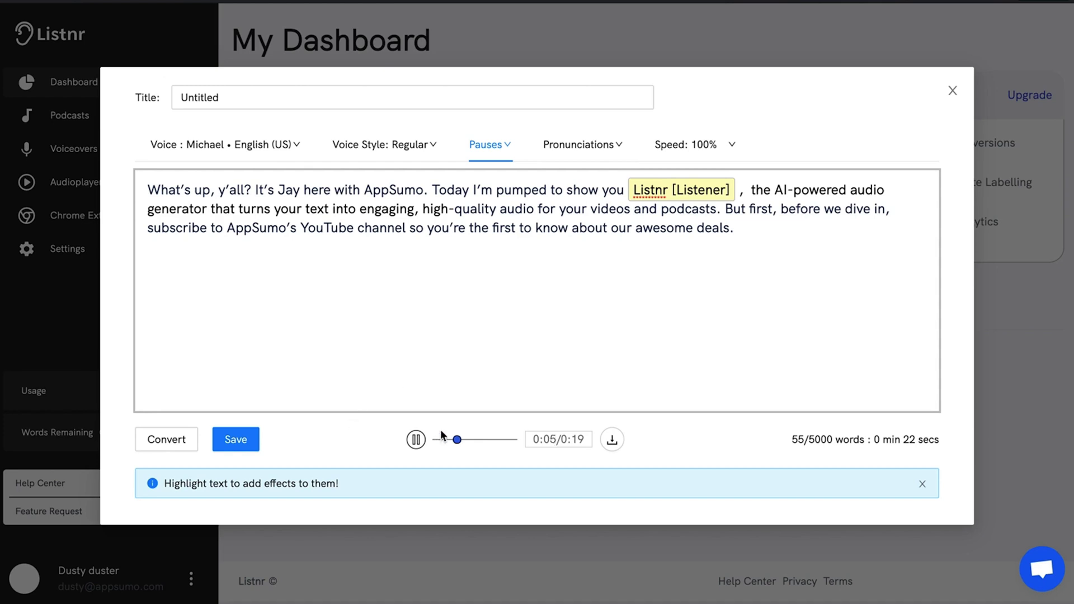
click(415, 440)
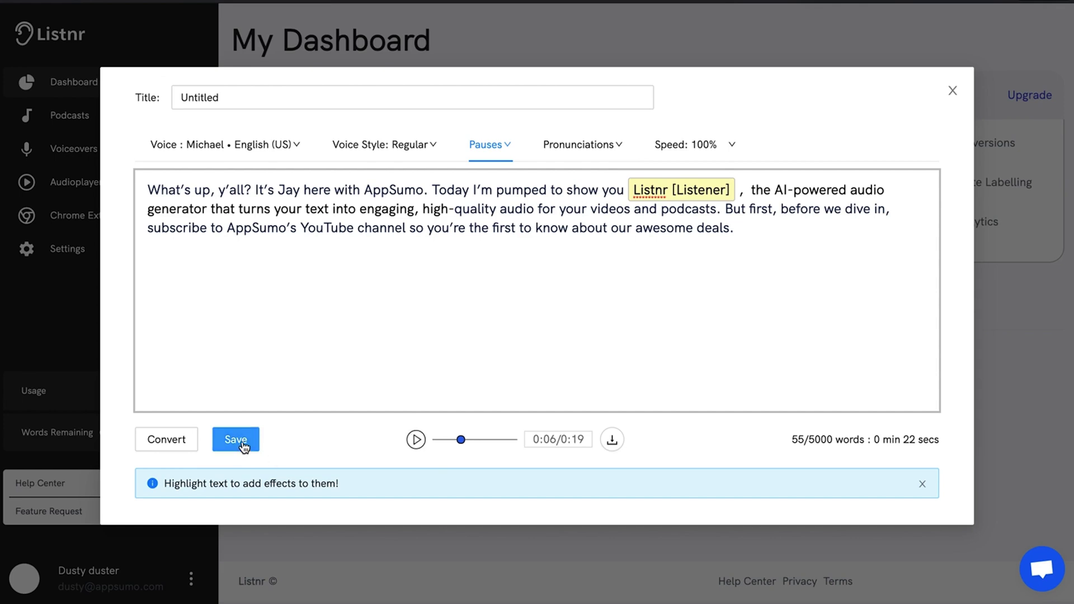
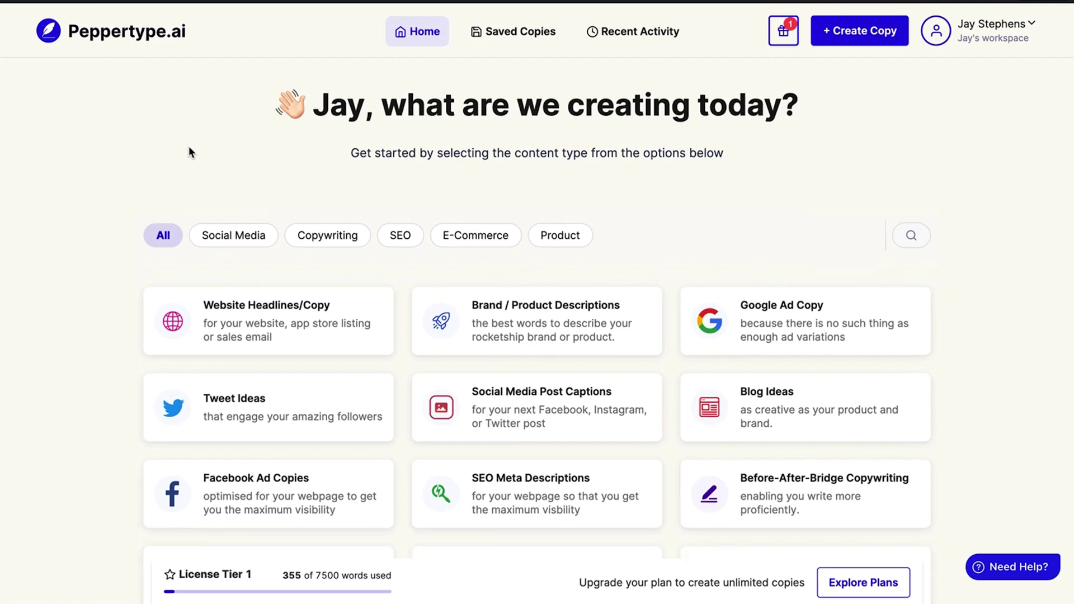
Switch to Peppertype.ai and generate Google Ad Copy for the saved brand Waterboy Creative, using its stored social media agency description.
scroll(189, 148, up, 2)
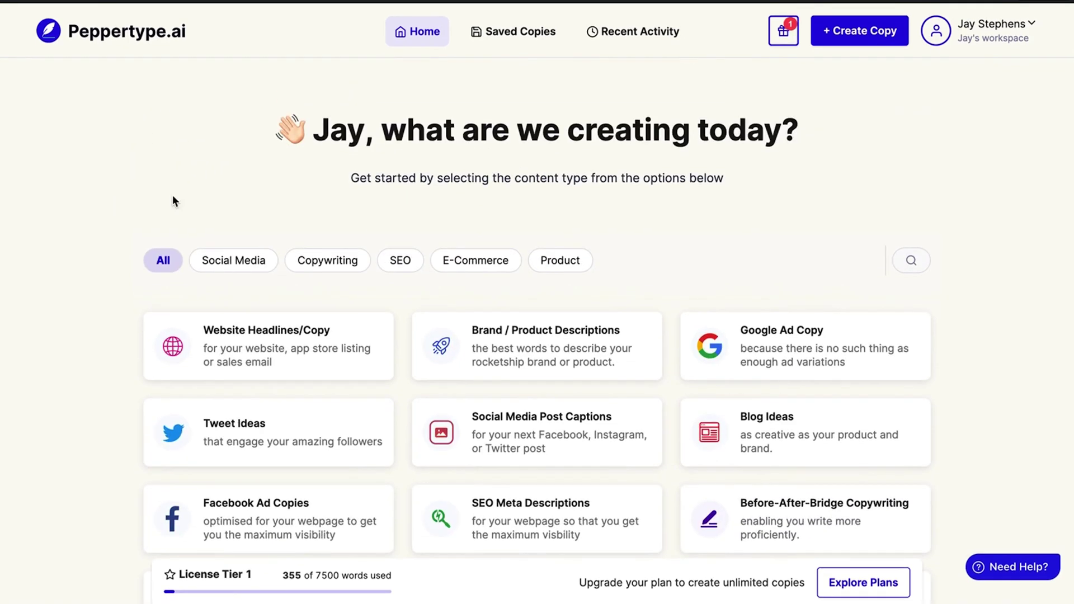
scroll(93, 297, down, 1)
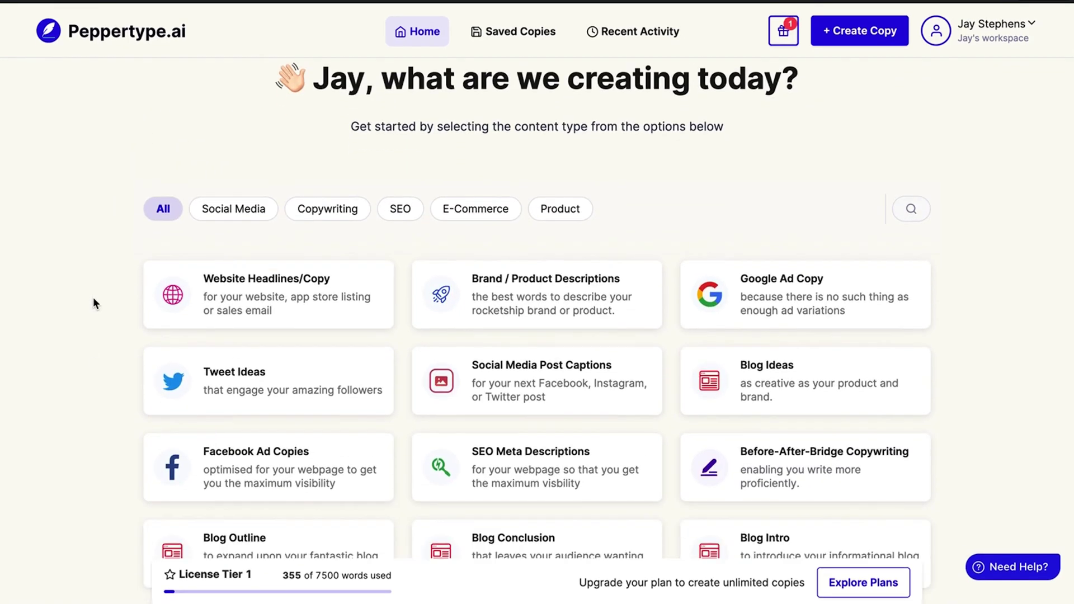
scroll(93, 297, up, 1)
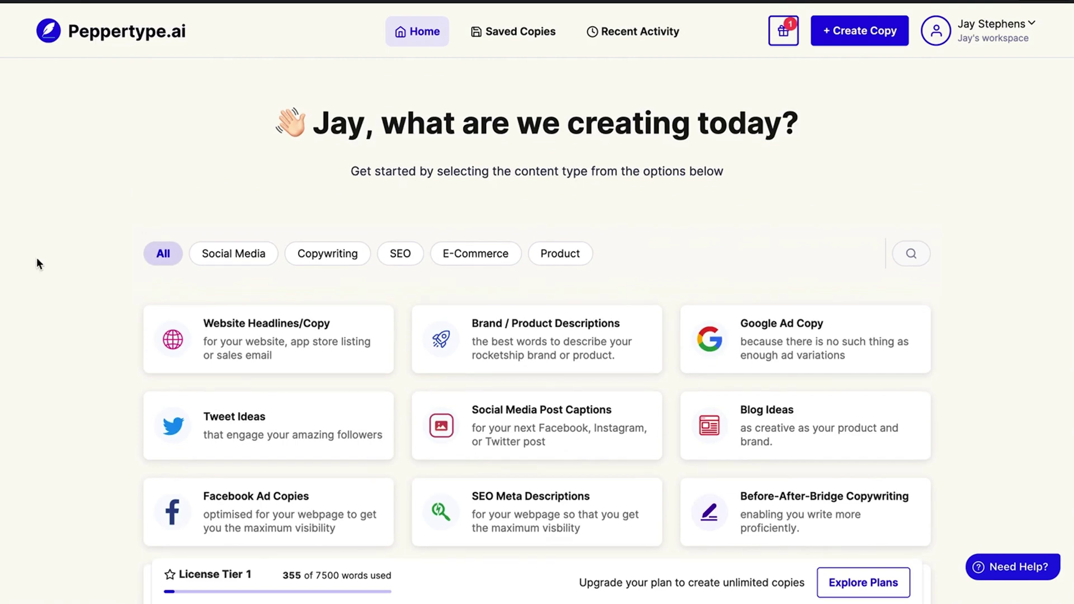
scroll(37, 261, down, 3)
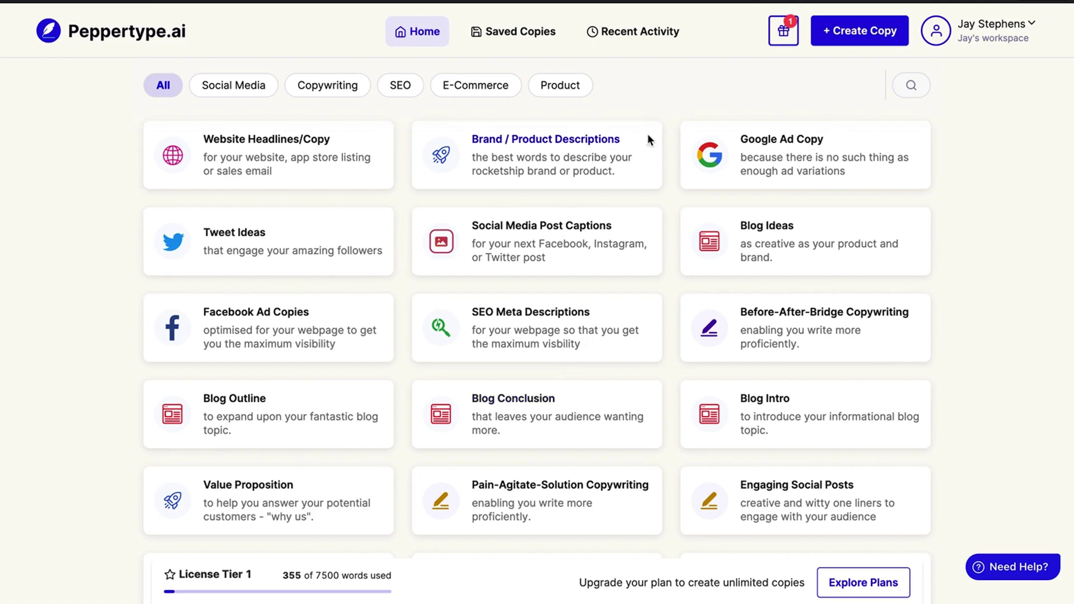
click(771, 144)
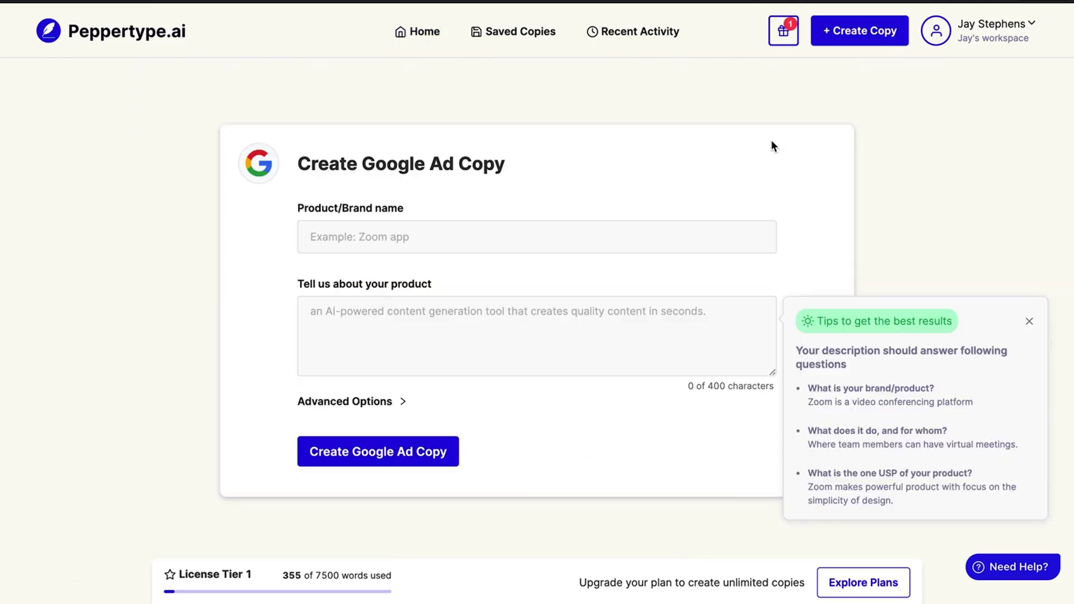
click(1029, 323)
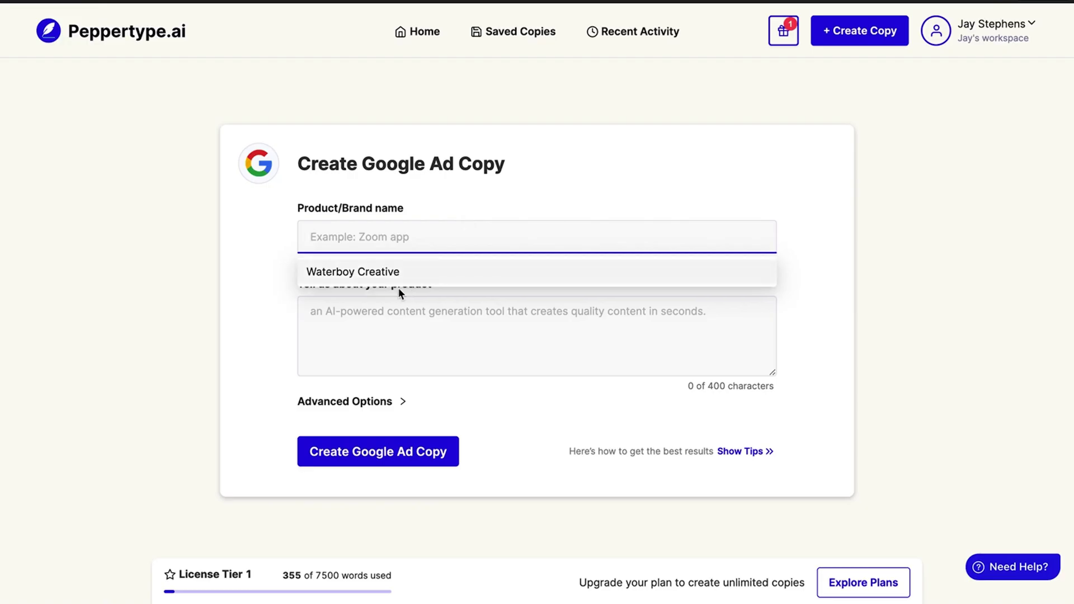
click(392, 282)
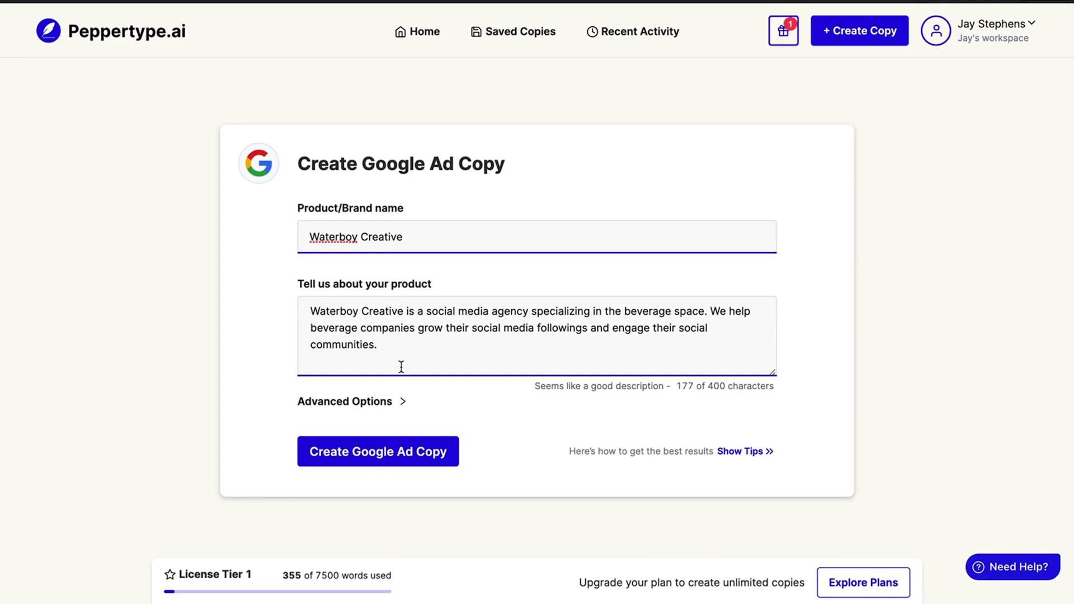
click(385, 446)
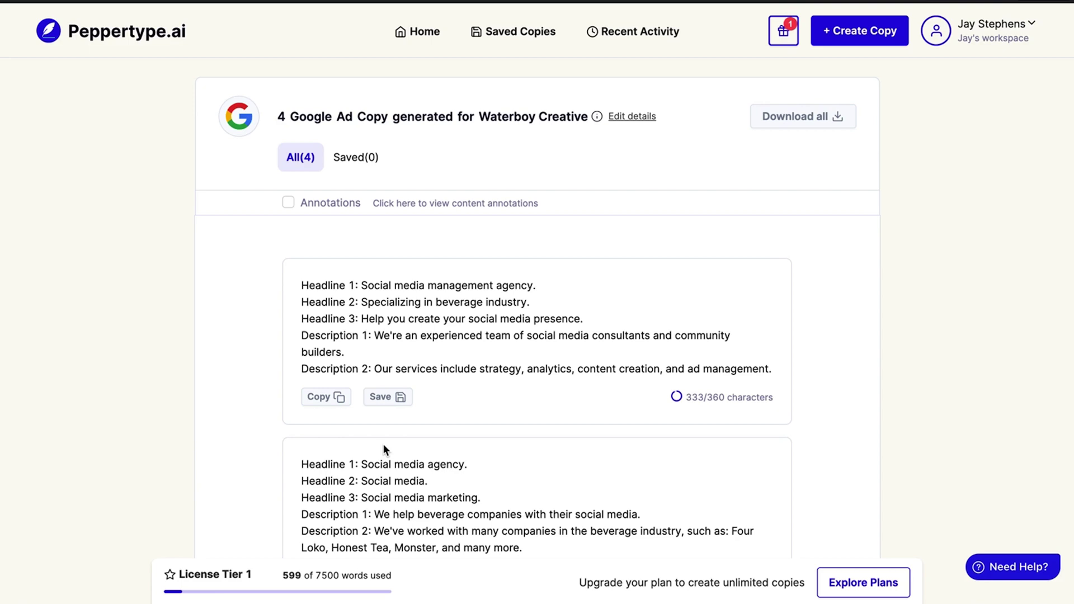
Review the headlines and descriptions in the Google ad copies generated for Waterboy Creative.
scroll(354, 319, down, 2)
scroll(355, 318, up, 1)
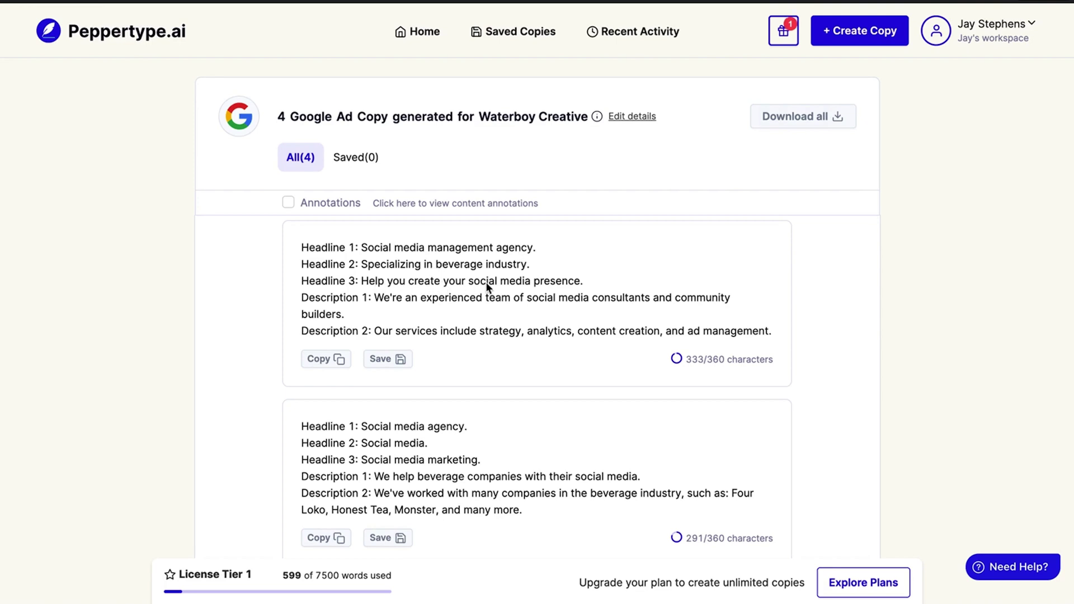
scroll(431, 380, down, 1)
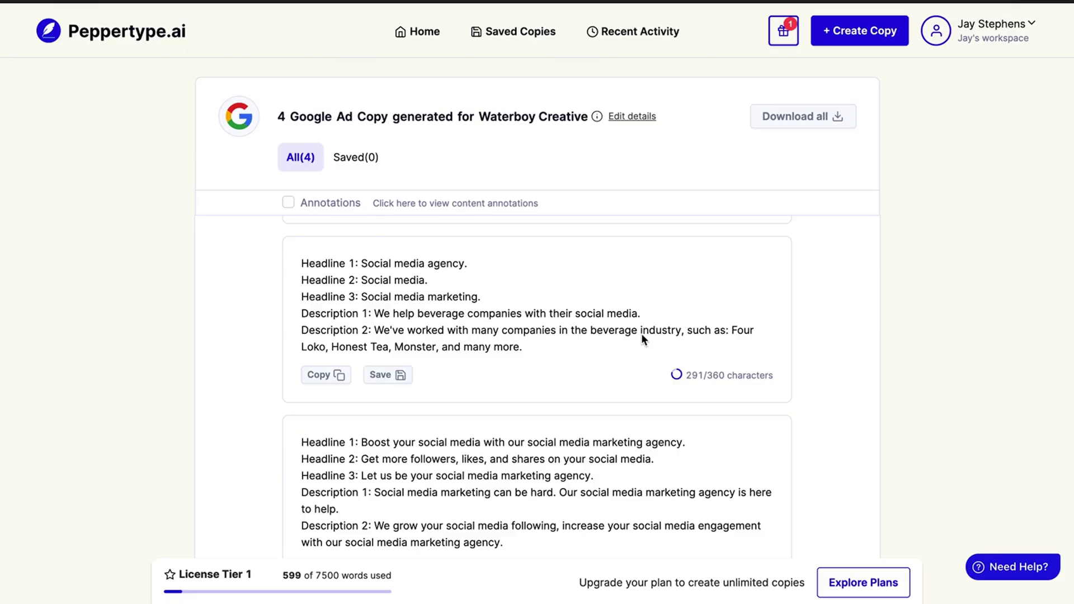
scroll(642, 338, down, 2)
scroll(642, 336, down, 1)
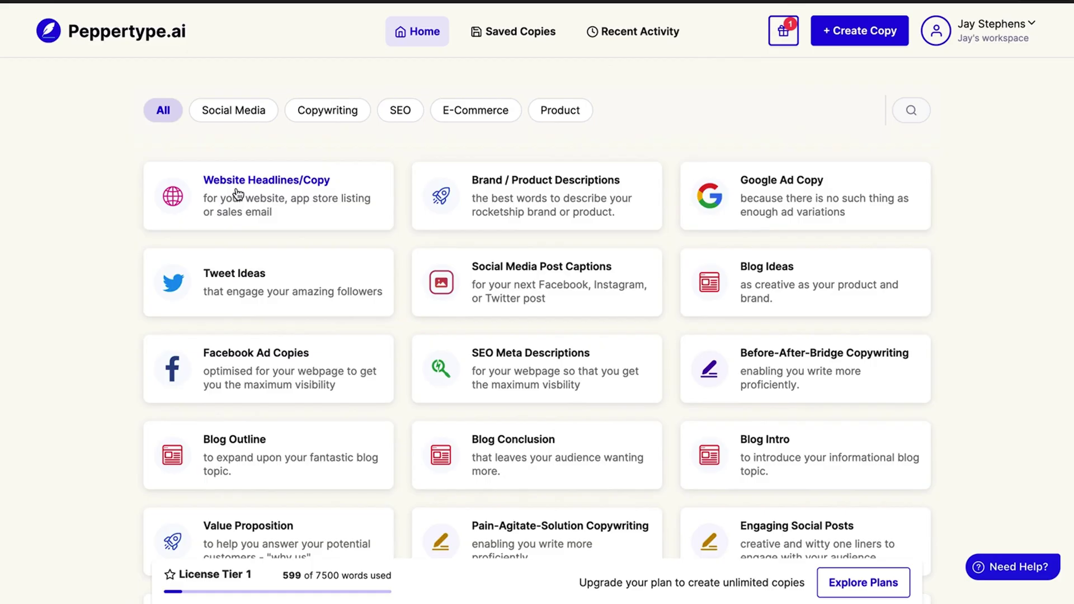
Generate Website Headlines/Copy for the saved brand Waterboy Creative and look through the suggested headlines.
click(237, 190)
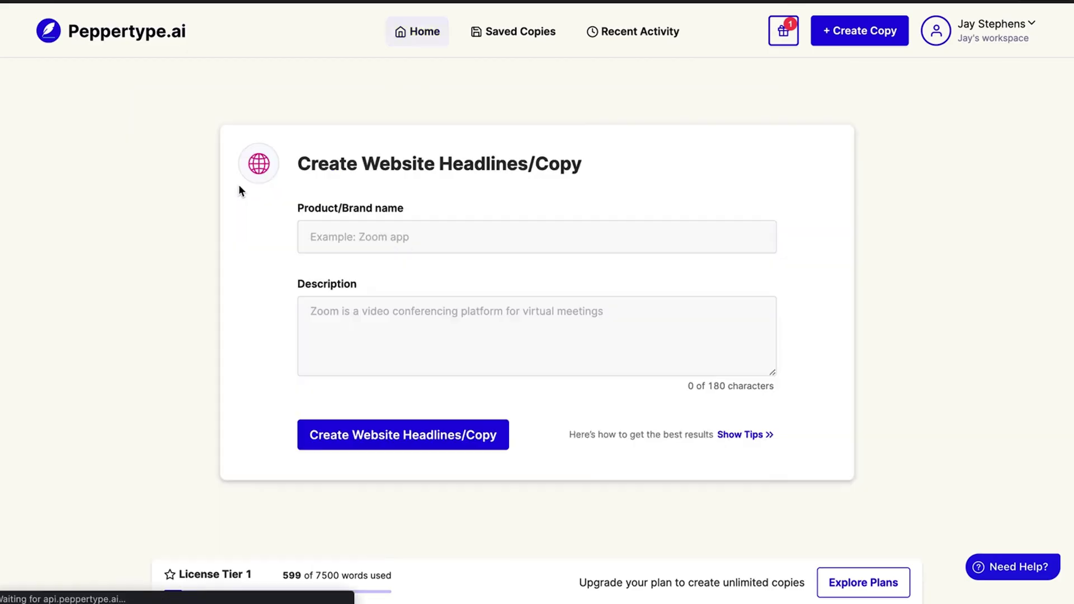
click(359, 237)
click(360, 271)
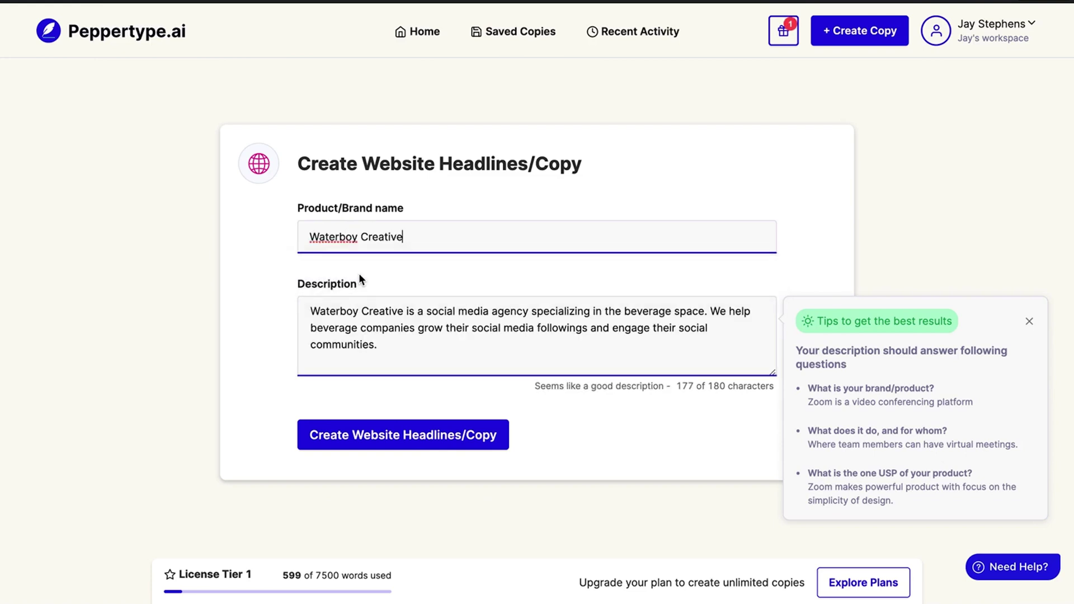
click(375, 436)
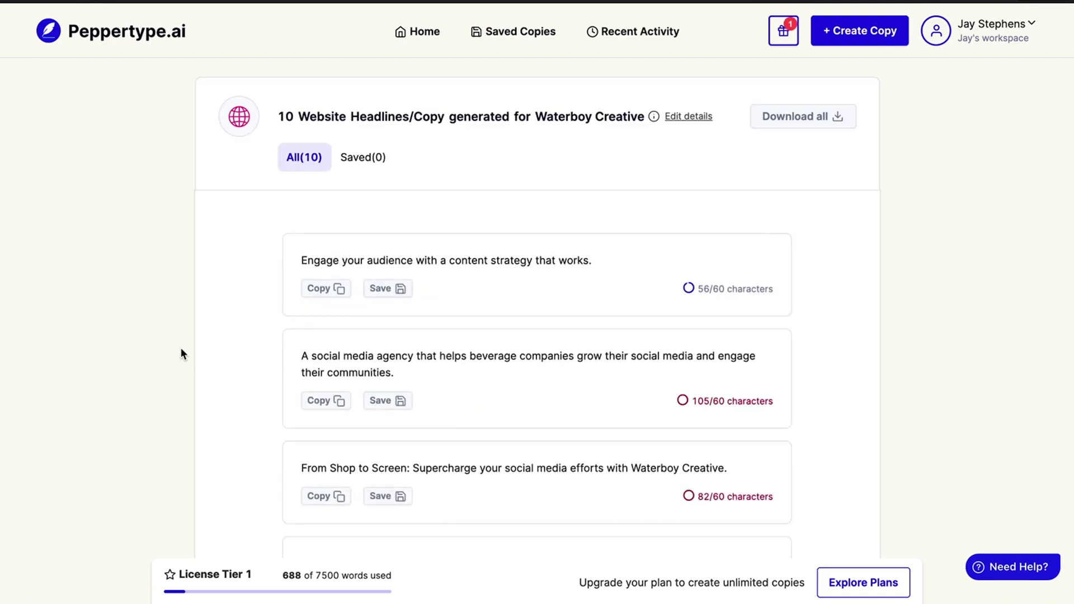
scroll(221, 358, down, 1)
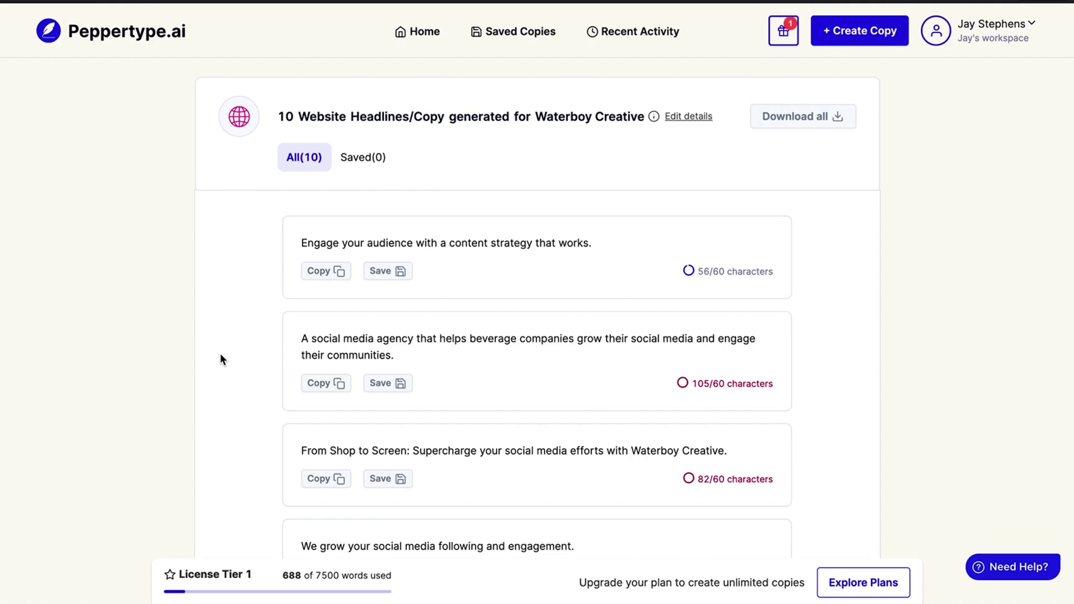
scroll(220, 354, down, 1)
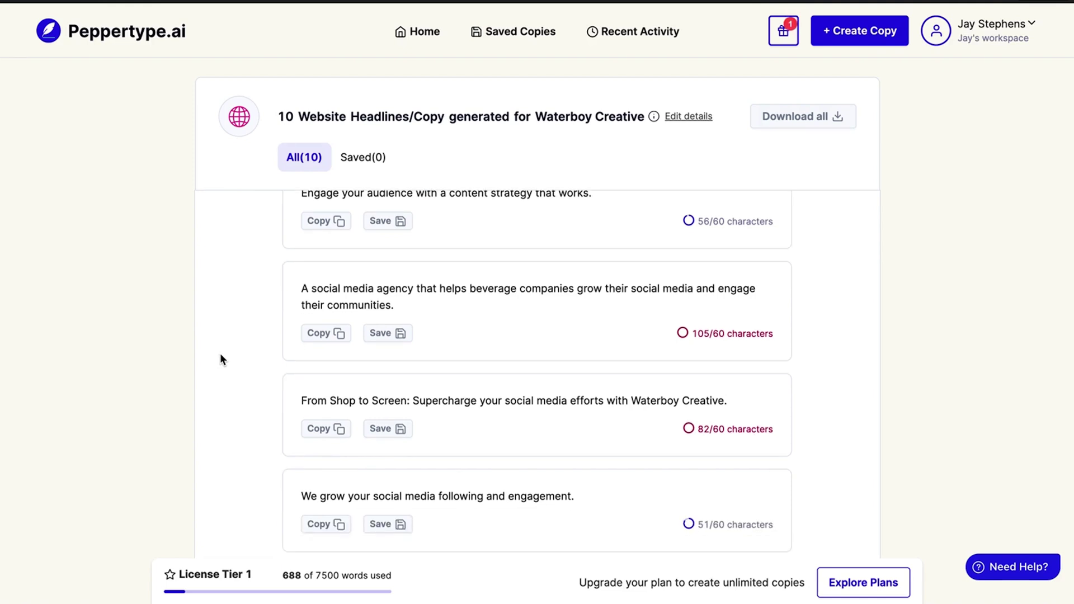